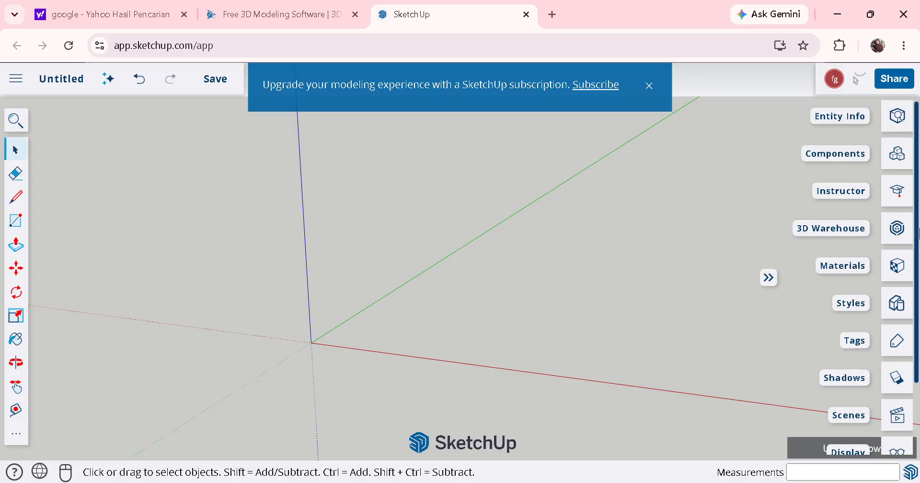
{"action": "scroll", "coordinate": [899, 405], "scroll_direction": "down", "scroll_amount": 3}
{"action": "scroll", "coordinate": [738, 354], "scroll_direction": "down", "scroll_amount": 1}
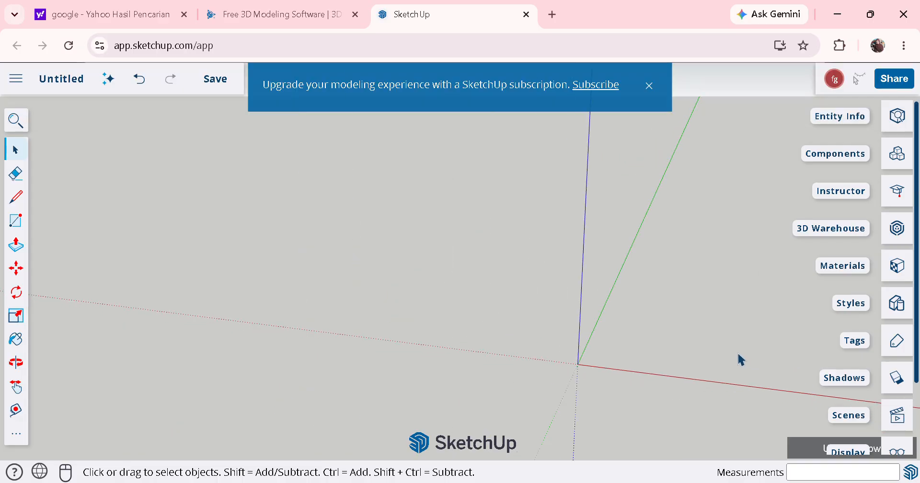
{"action": "scroll", "coordinate": [661, 300], "scroll_direction": "up", "scroll_amount": 3}
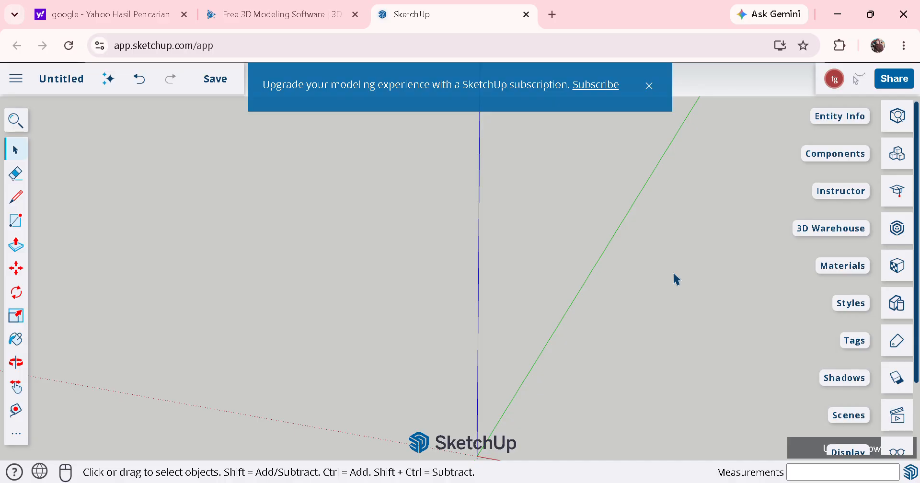
{"action": "scroll", "coordinate": [626, 302], "scroll_direction": "down", "scroll_amount": 3}
{"action": "scroll", "coordinate": [688, 331], "scroll_direction": "down", "scroll_amount": 1}
{"action": "scroll", "coordinate": [410, 331], "scroll_direction": "down", "scroll_amount": 4}
{"action": "scroll", "coordinate": [343, 331], "scroll_direction": "down", "scroll_amount": 3}
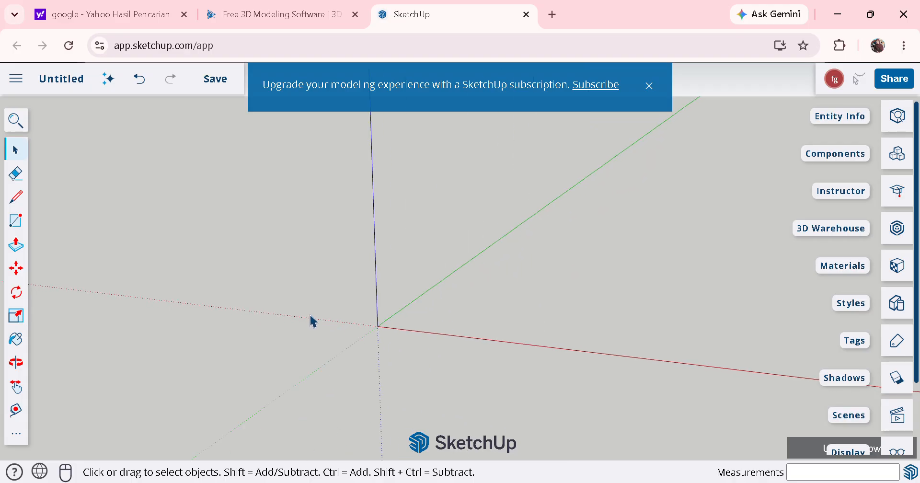
{"action": "scroll", "coordinate": [297, 318], "scroll_direction": "down", "scroll_amount": 2}
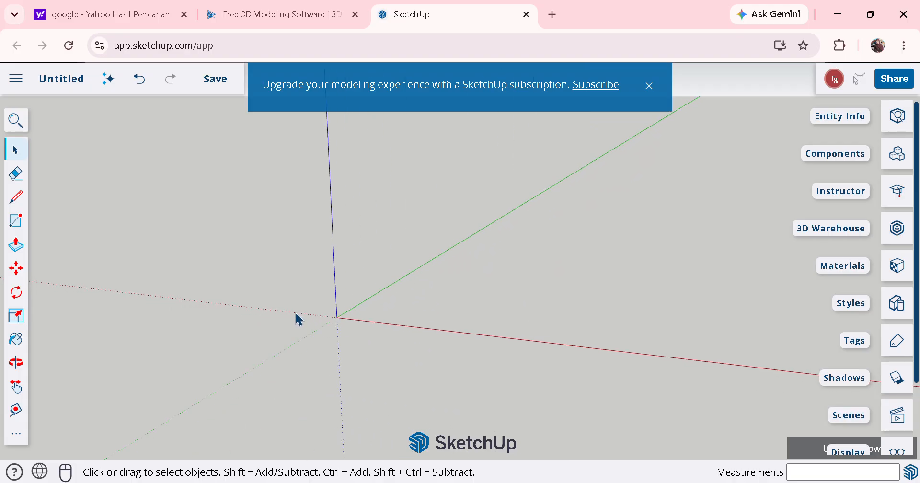
{"action": "scroll", "coordinate": [494, 207], "scroll_direction": "down", "scroll_amount": 2}
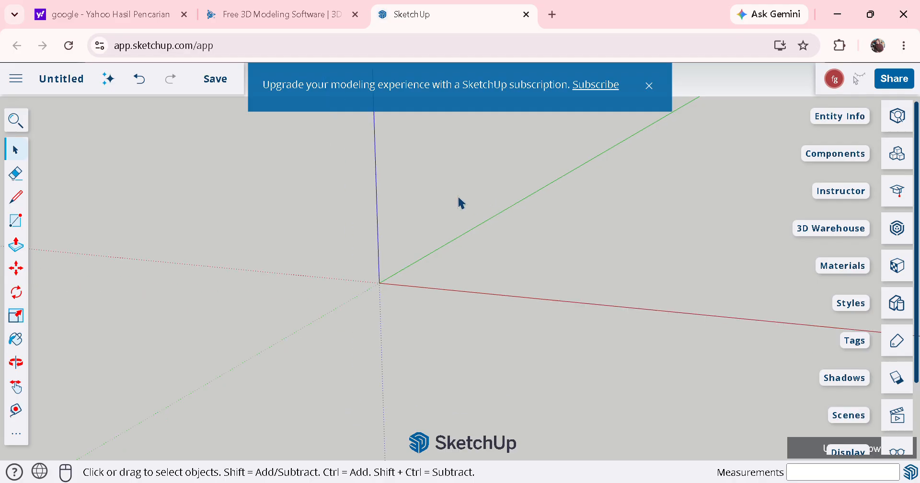
{"action": "scroll", "coordinate": [391, 159], "scroll_direction": "up", "scroll_amount": 3}
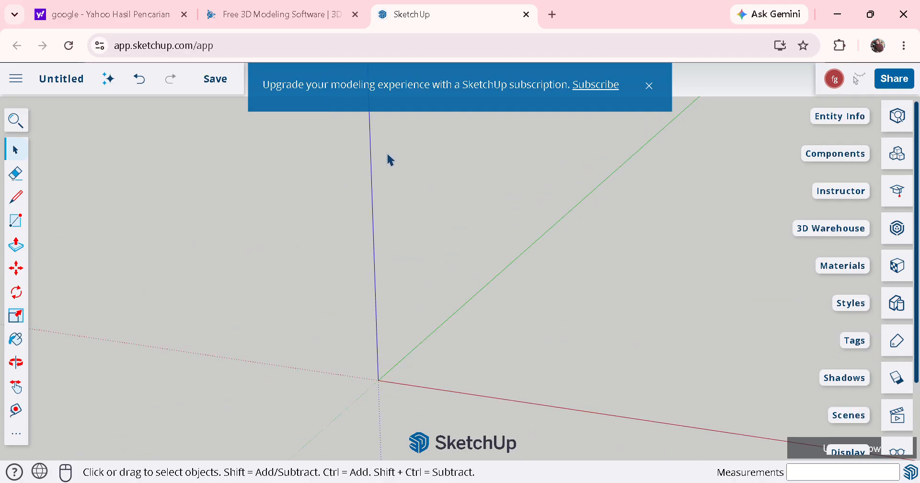
{"action": "scroll", "coordinate": [252, 370], "scroll_direction": "down", "scroll_amount": 1}
{"action": "scroll", "coordinate": [250, 366], "scroll_direction": "down", "scroll_amount": 2}
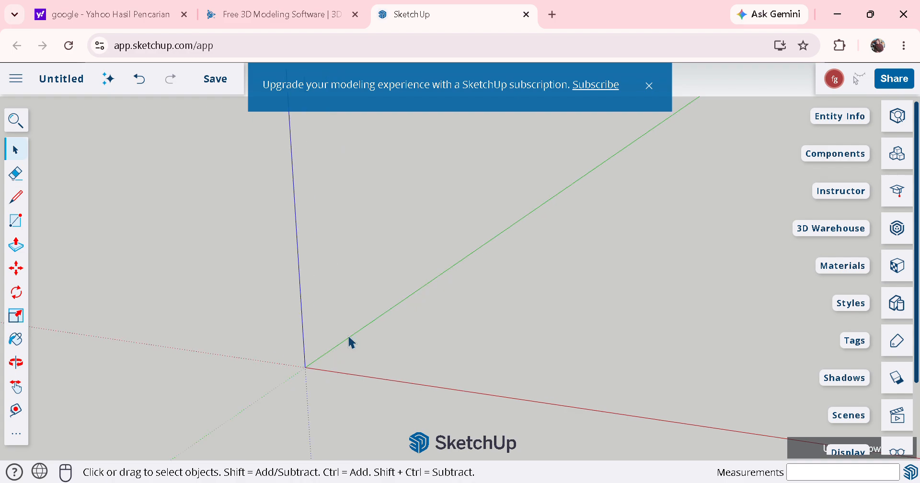
{"action": "scroll", "coordinate": [498, 266], "scroll_direction": "down", "scroll_amount": 1}
{"action": "scroll", "coordinate": [577, 200], "scroll_direction": "down", "scroll_amount": 2}
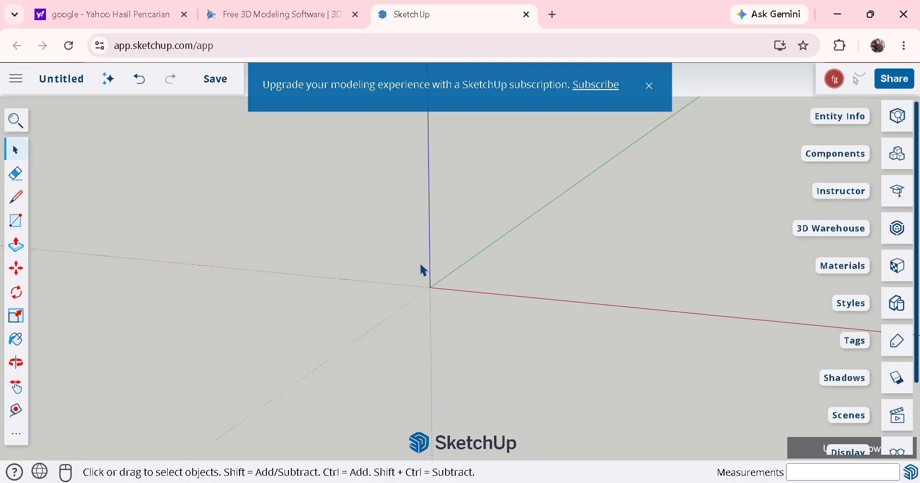
{"action": "scroll", "coordinate": [321, 284], "scroll_direction": "down", "scroll_amount": 3}
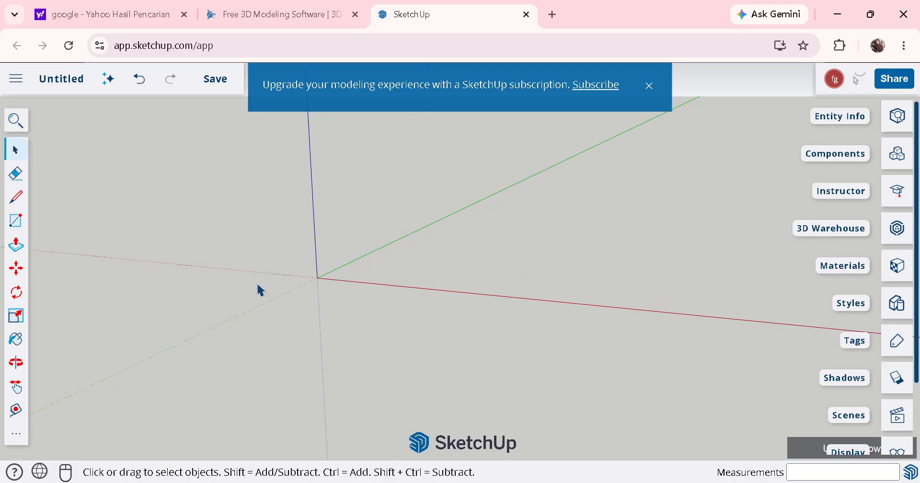
{"action": "scroll", "coordinate": [233, 329], "scroll_direction": "down", "scroll_amount": 4}
{"action": "scroll", "coordinate": [243, 237], "scroll_direction": "down", "scroll_amount": 1}
{"action": "scroll", "coordinate": [242, 232], "scroll_direction": "down", "scroll_amount": 1}
{"action": "scroll", "coordinate": [245, 231], "scroll_direction": "up", "scroll_amount": 6}
{"action": "scroll", "coordinate": [247, 233], "scroll_direction": "down", "scroll_amount": 2}
{"action": "scroll", "coordinate": [248, 238], "scroll_direction": "up", "scroll_amount": 1}
{"action": "scroll", "coordinate": [248, 238], "scroll_direction": "down", "scroll_amount": 2}
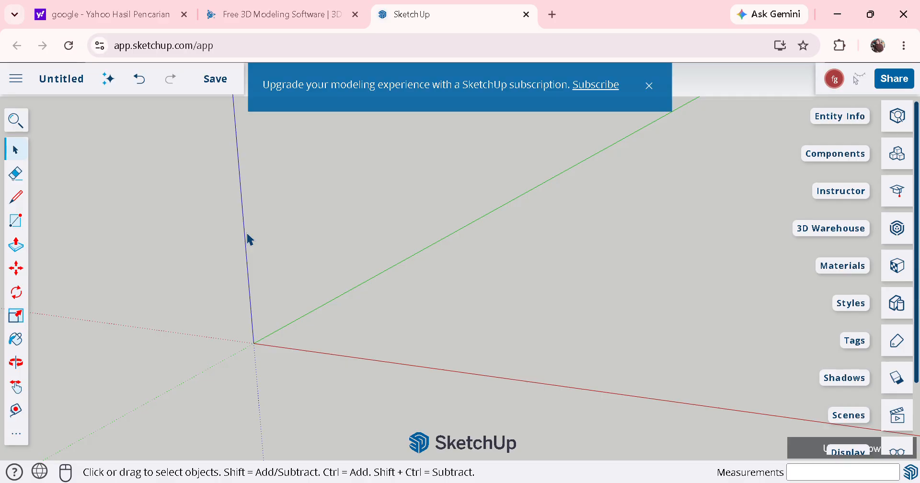
- Dismiss the subscription banner and set the model's length units to Centimeter with whole-centimetre display precision
{"action": "left_click", "coordinate": [649, 85]}
{"action": "scroll", "coordinate": [892, 345], "scroll_direction": "down", "scroll_amount": 2}
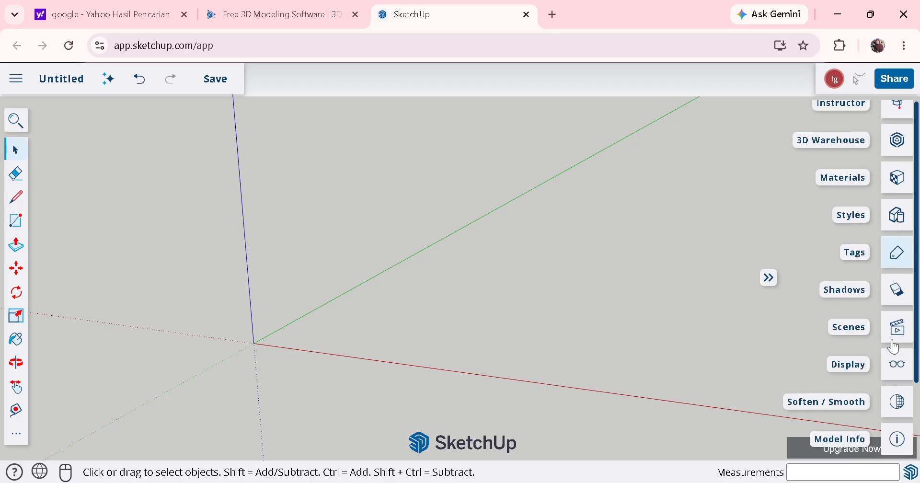
{"action": "left_click", "coordinate": [898, 438]}
{"action": "left_click", "coordinate": [755, 162]}
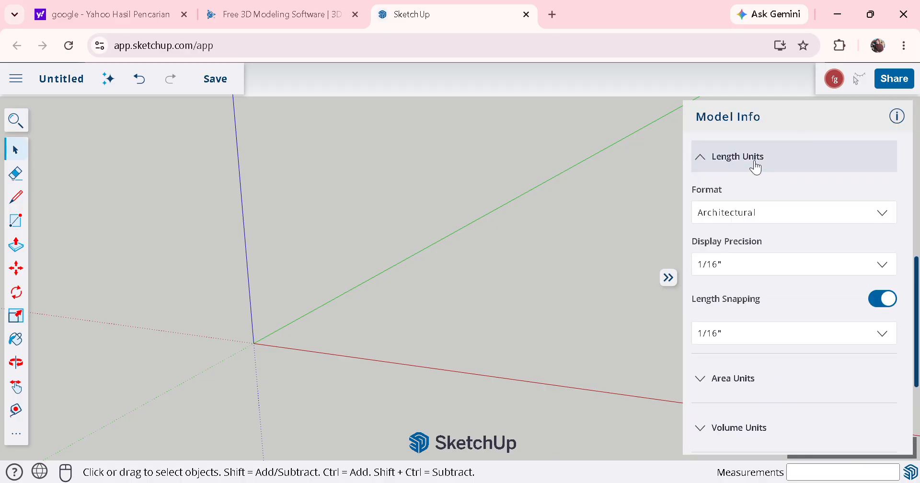
{"action": "double_click", "coordinate": [749, 223]}
{"action": "left_click", "coordinate": [853, 222]}
{"action": "left_click", "coordinate": [755, 366]}
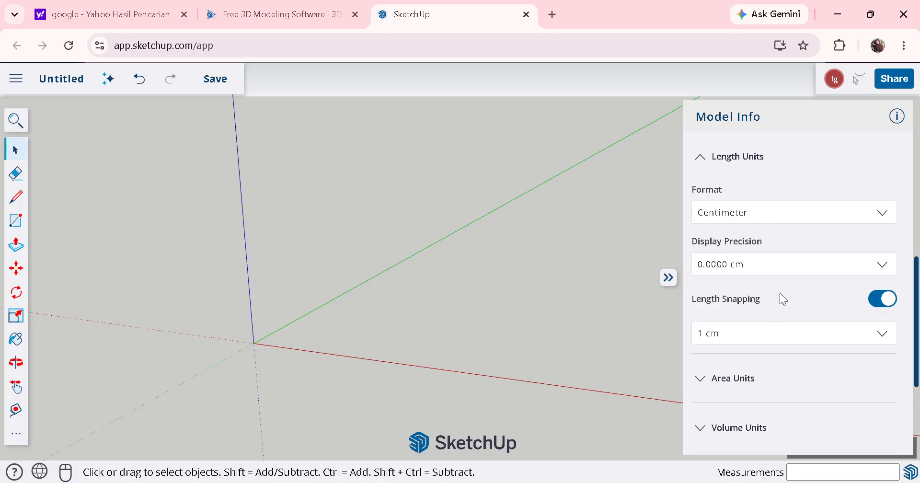
{"action": "left_click", "coordinate": [857, 266]}
{"action": "left_click", "coordinate": [745, 290]}
- Set the model's area units to Square Centimeter with a display precision of 0 cm²
{"action": "left_click", "coordinate": [756, 378]}
{"action": "scroll", "coordinate": [802, 350], "scroll_direction": "down", "scroll_amount": 4}
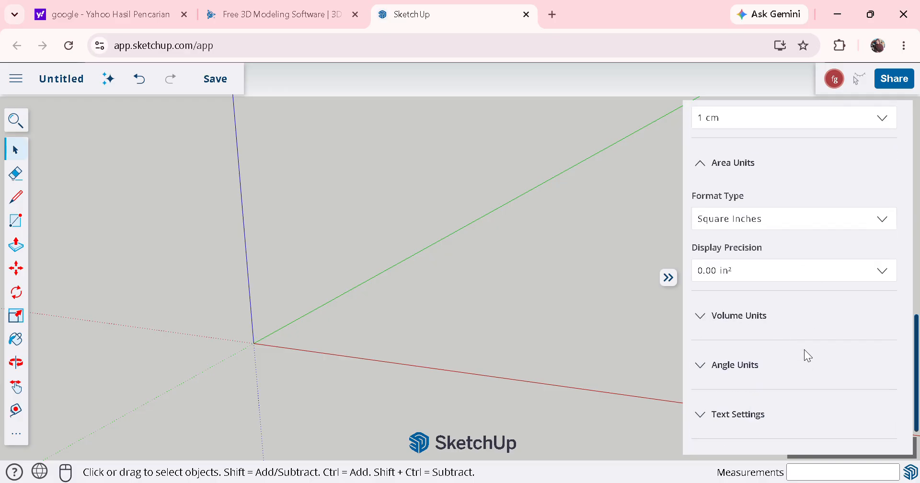
{"action": "left_click", "coordinate": [889, 220]}
{"action": "left_click", "coordinate": [777, 329]}
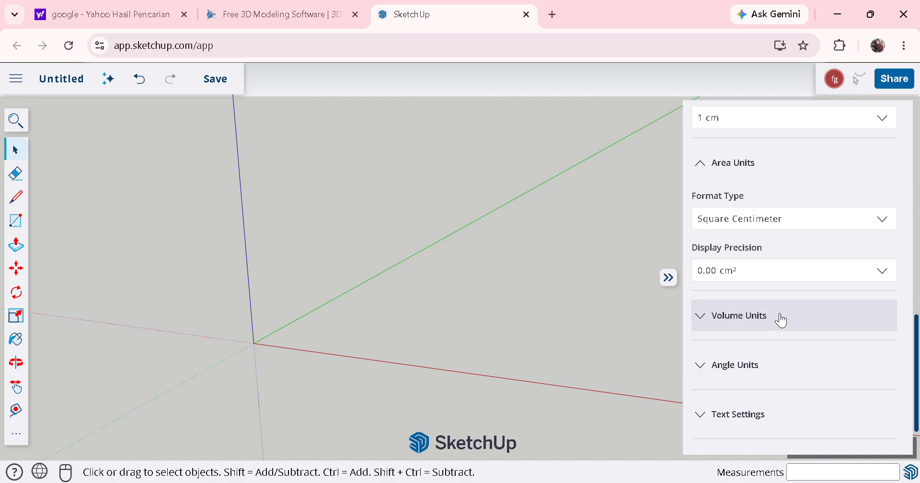
{"action": "left_click", "coordinate": [887, 272]}
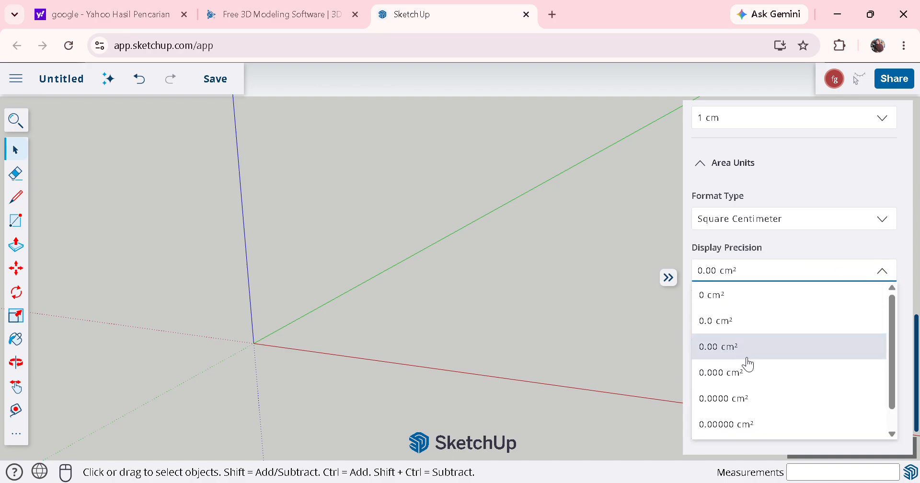
{"action": "left_click", "coordinate": [746, 295]}
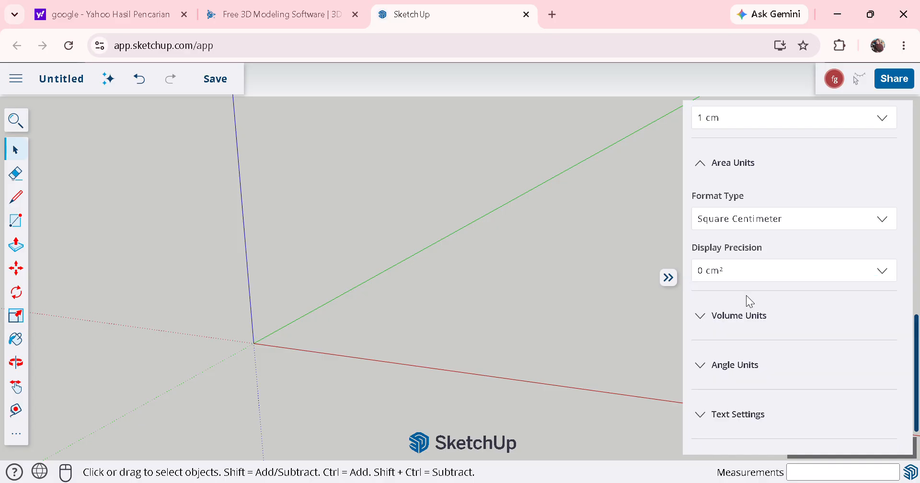
- Set the model's volume units to Cubic Centimeter with a display precision of 0 cm³ and collapse the model settings
{"action": "left_click", "coordinate": [854, 321]}
{"action": "scroll", "coordinate": [863, 333], "scroll_direction": "down", "scroll_amount": 3}
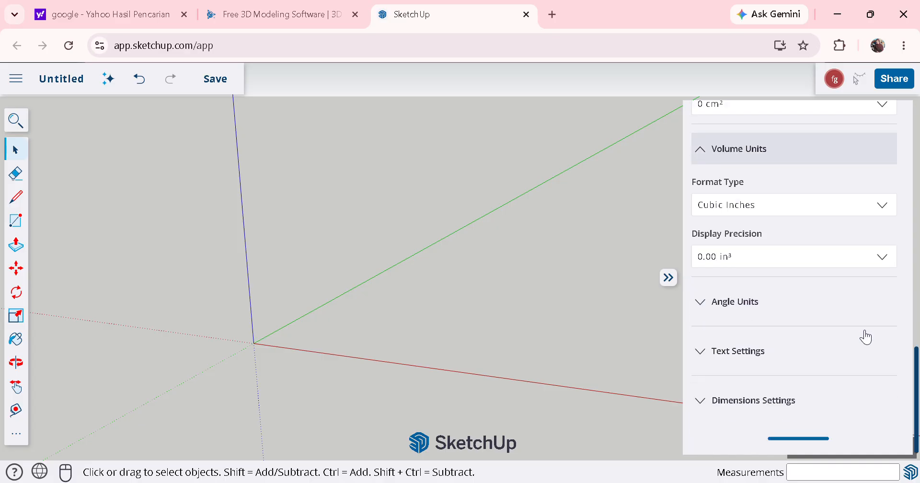
{"action": "left_click", "coordinate": [891, 215]}
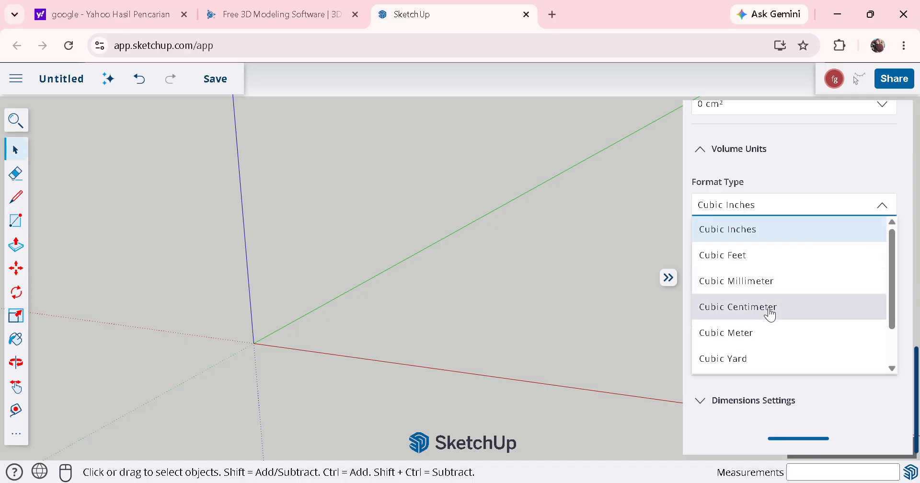
{"action": "left_click", "coordinate": [770, 307]}
{"action": "left_click", "coordinate": [891, 258]}
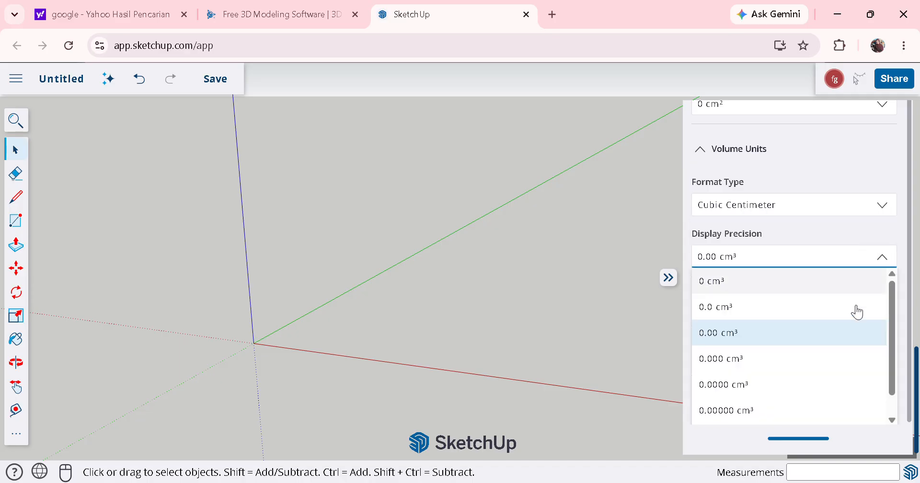
{"action": "left_click", "coordinate": [730, 280]}
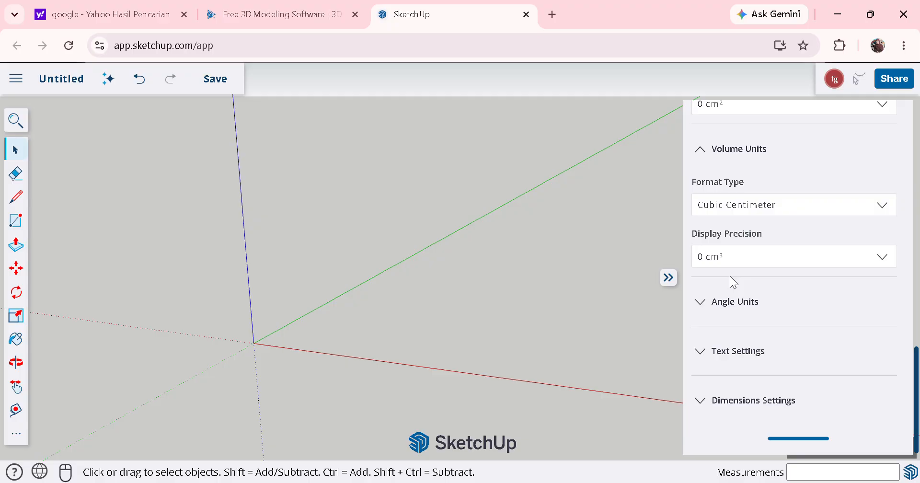
{"action": "left_click", "coordinate": [668, 277]}
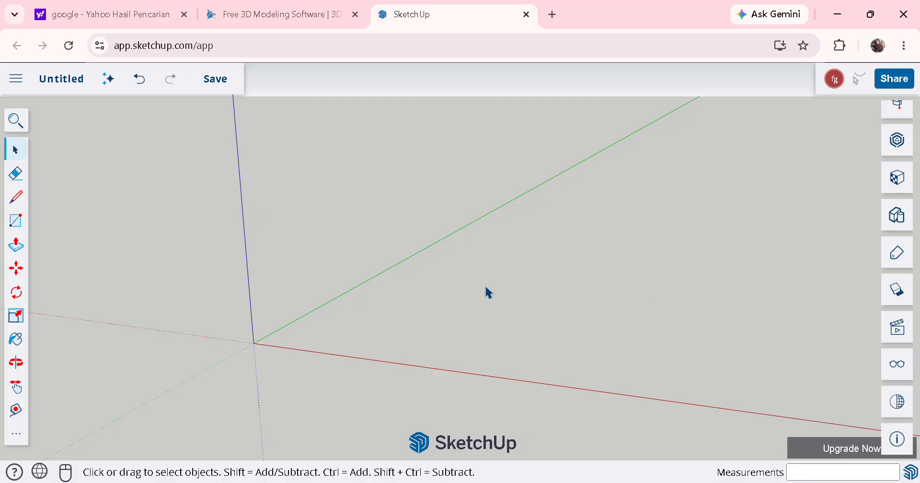
- Examine the axes from different angles by orbiting around the origin and using the Plan View (Top) standard view
{"action": "left_click", "coordinate": [16, 362]}
{"action": "left_click_drag", "start_coordinate": [260, 350], "coordinate": [424, 290]}
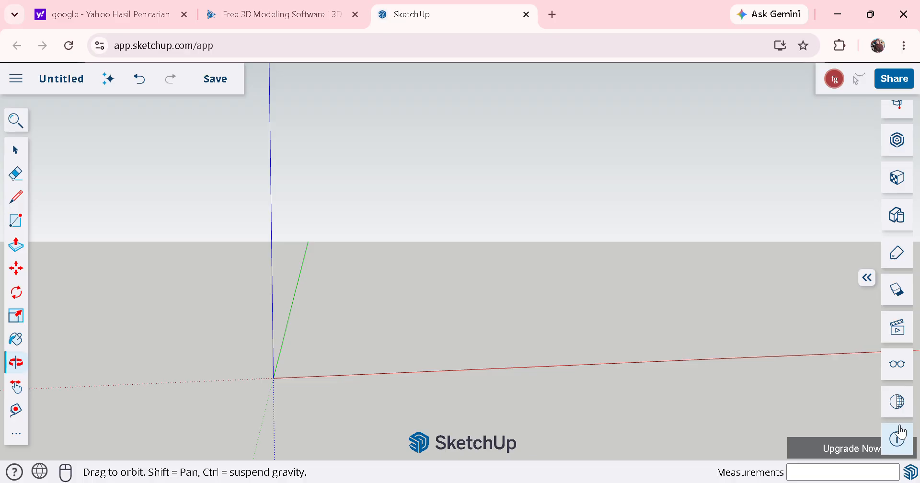
{"action": "left_click", "coordinate": [902, 338]}
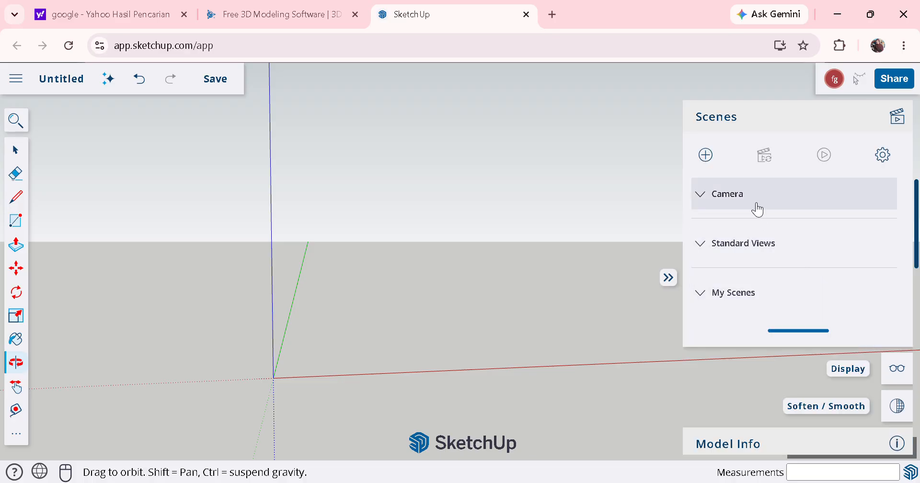
{"action": "left_click", "coordinate": [758, 245]}
{"action": "left_click", "coordinate": [776, 283]}
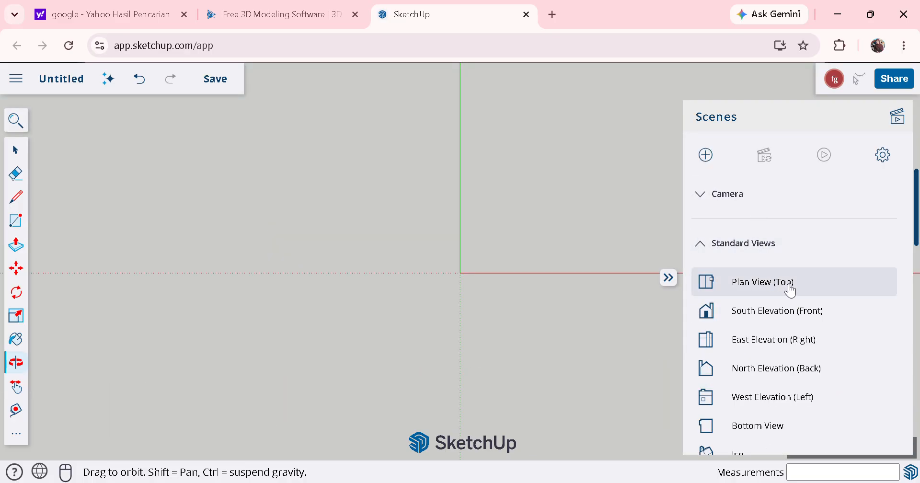
{"action": "left_click_drag", "start_coordinate": [498, 261], "coordinate": [510, 406]}
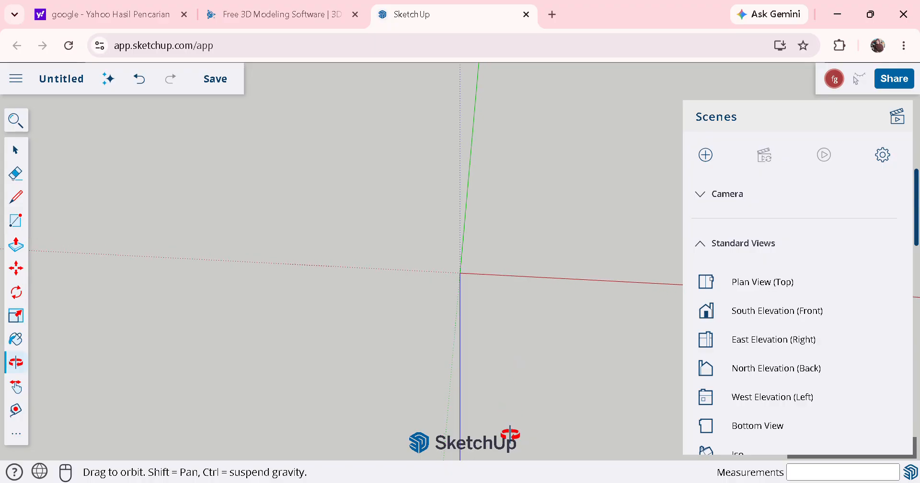
{"action": "left_click_drag", "start_coordinate": [534, 200], "coordinate": [433, 453]}
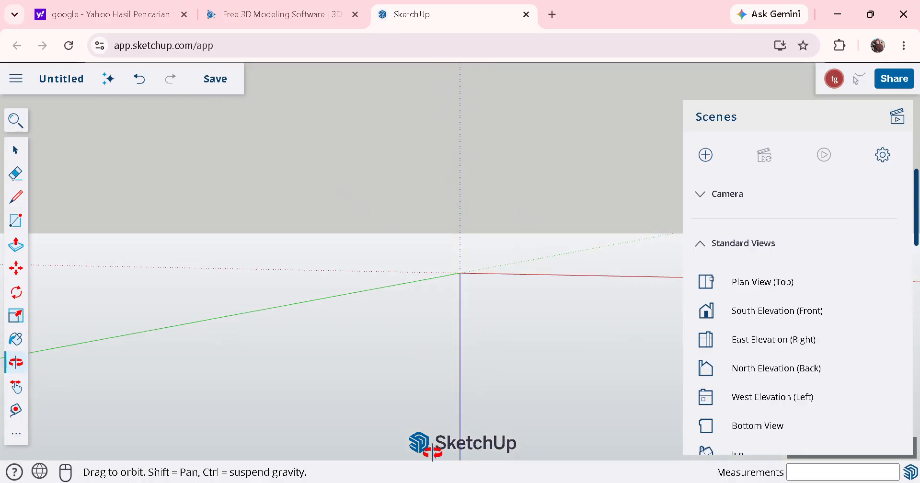
{"action": "left_click_drag", "start_coordinate": [572, 184], "coordinate": [540, 240]}
{"action": "mouse_move", "coordinate": [427, 275]}
{"action": "left_mouse_down"}
{"action": "mouse_move", "coordinate": [316, 263]}
{"action": "mouse_move", "coordinate": [432, 270]}
{"action": "left_mouse_up"}
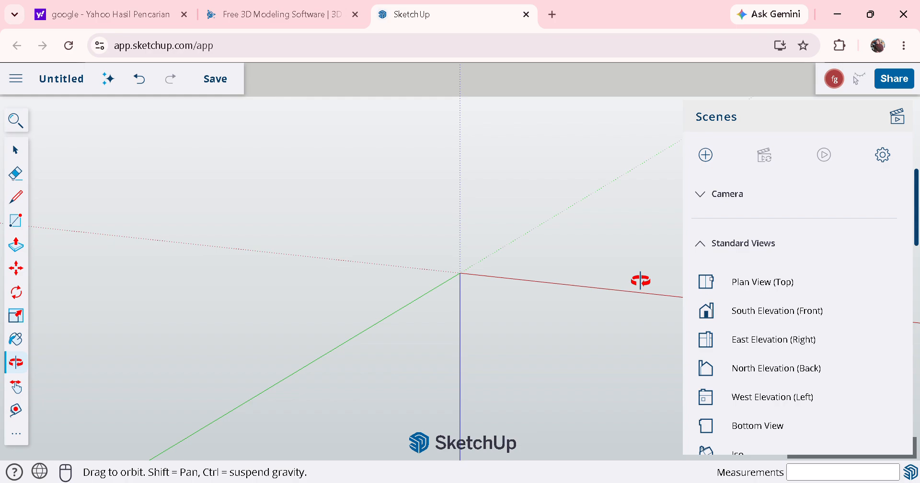
{"action": "left_click", "coordinate": [667, 279]}
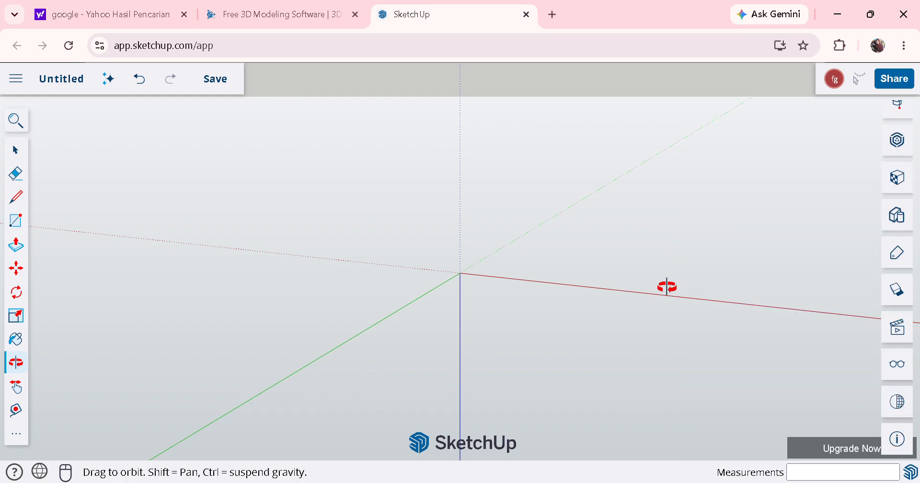
{"action": "left_click", "coordinate": [15, 220]}
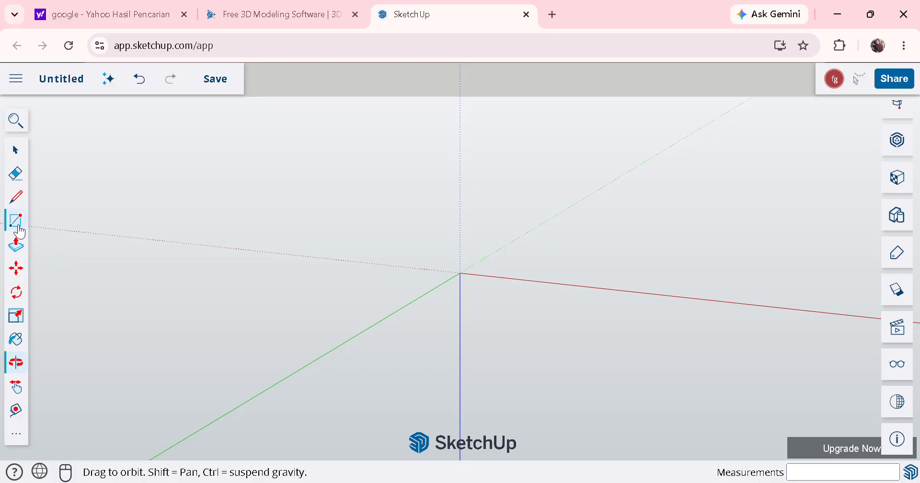
{"action": "left_click", "coordinate": [512, 281]}
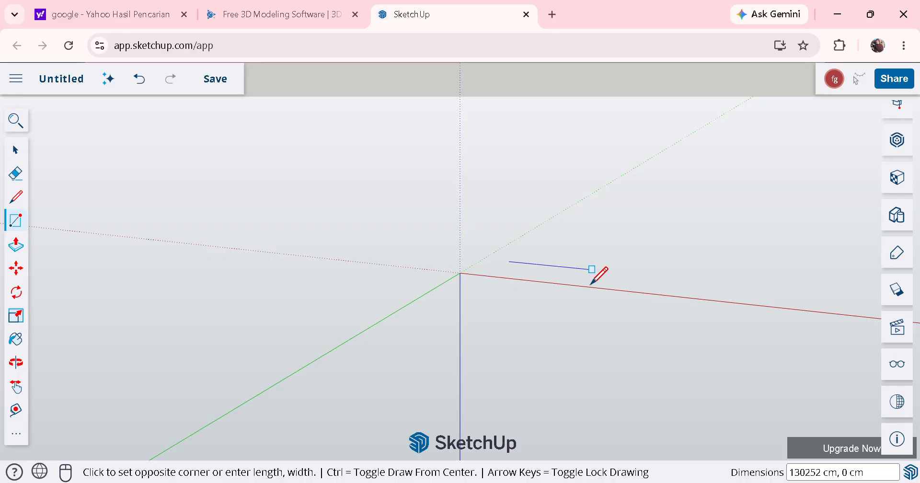
{"action": "left_click", "coordinate": [537, 281]}
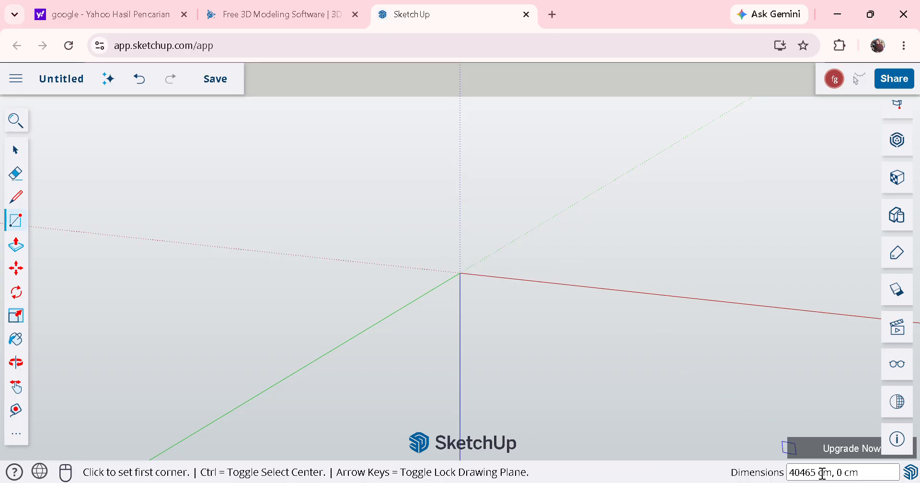
{"action": "double_click", "coordinate": [863, 477]}
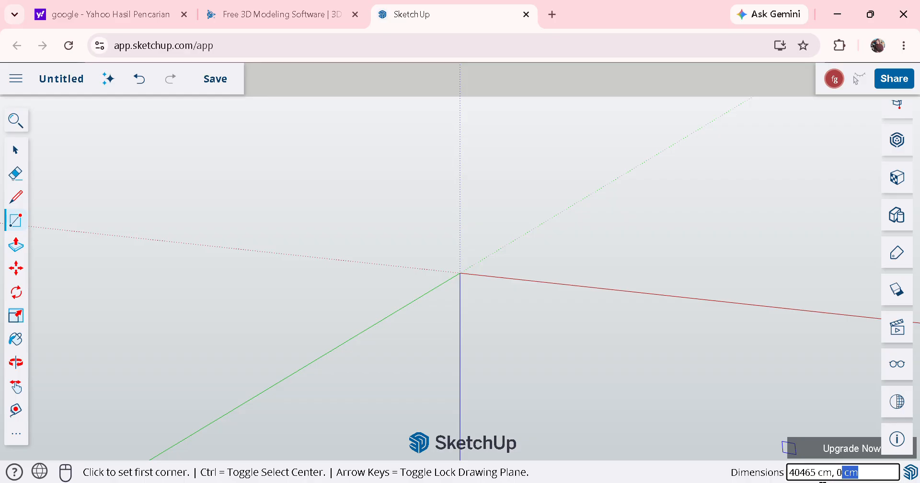
{"action": "triple_click", "coordinate": [814, 473]}
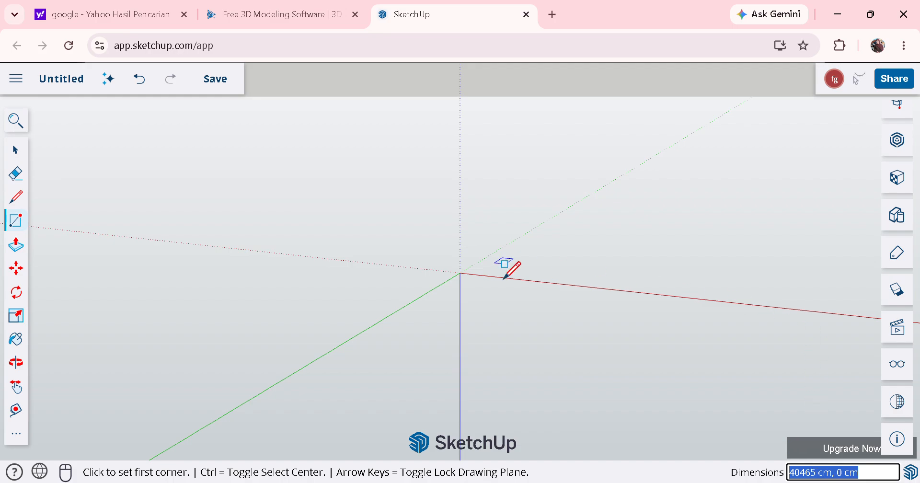
- Try a rectangle about 427903 by 294847 cm across the red axis next to the origin and undo it
{"action": "left_click", "coordinate": [494, 263]}
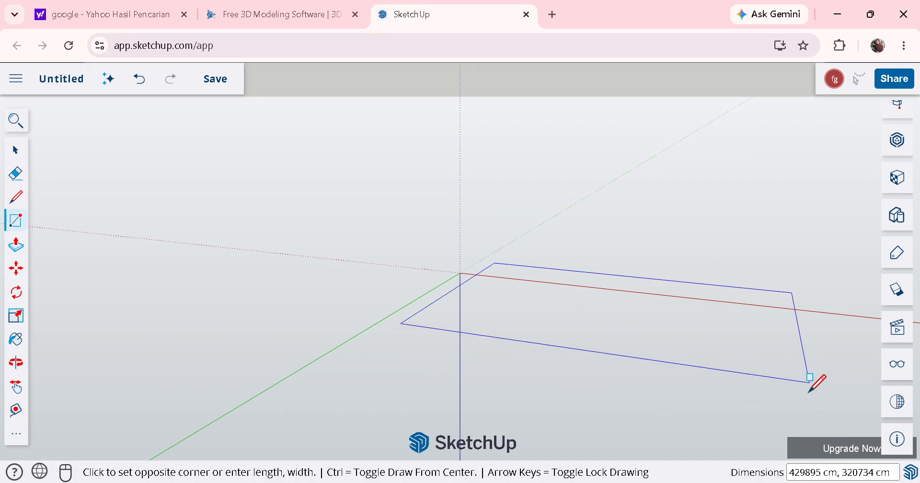
{"action": "left_click", "coordinate": [805, 372]}
{"action": "left_click", "coordinate": [841, 472]}
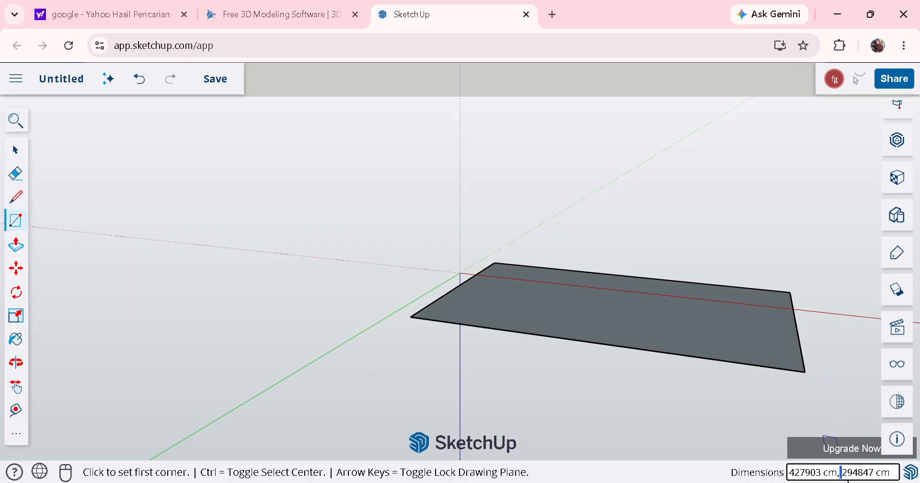
{"action": "left_click_drag", "start_coordinate": [881, 473], "coordinate": [798, 472]}
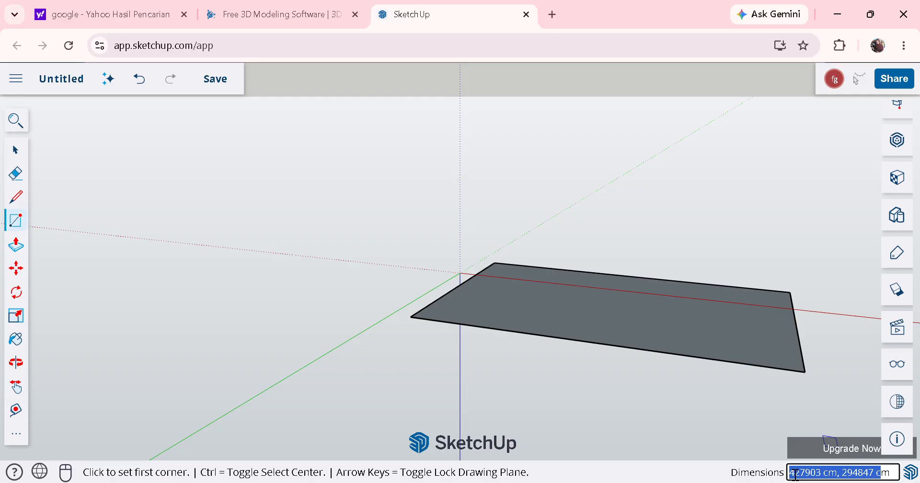
{"action": "left_click_drag", "start_coordinate": [900, 473], "coordinate": [775, 477]}
{"action": "left_click", "coordinate": [139, 78]}
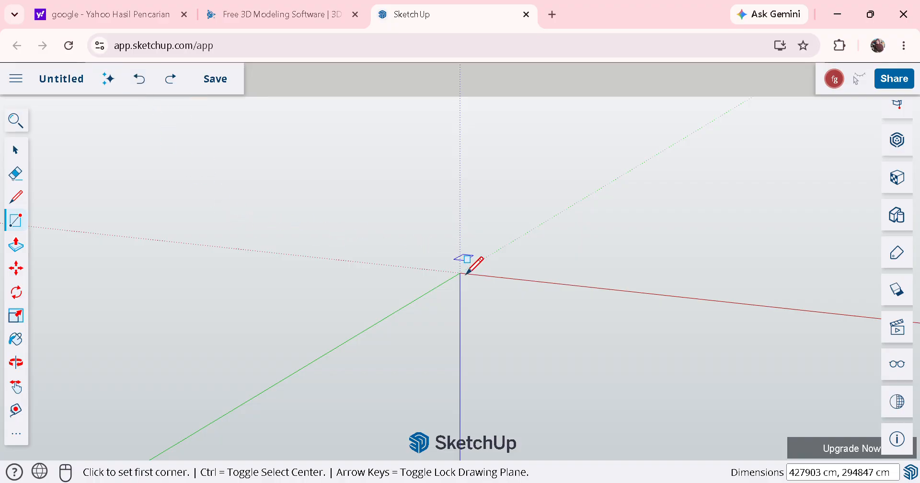
- Draw a rectangle about 1358297 by 1040083 cm on the ground, just behind the red axis near the origin
{"action": "middle_click_drag", "start_coordinate": [499, 284], "coordinate": [511, 280], "text": "shift"}
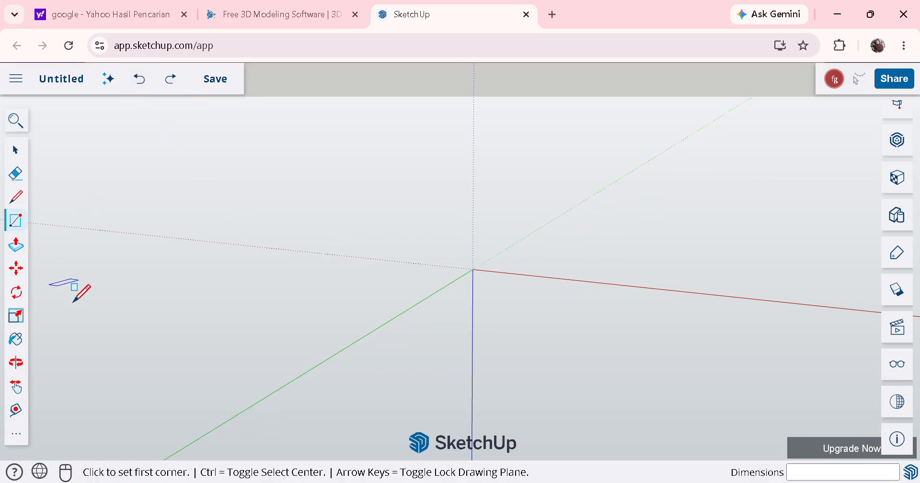
{"action": "left_click", "coordinate": [16, 363]}
{"action": "left_click_drag", "start_coordinate": [494, 294], "coordinate": [618, 266]}
{"action": "left_click_drag", "start_coordinate": [449, 281], "coordinate": [292, 302]}
{"action": "scroll", "coordinate": [291, 302], "scroll_direction": "down", "scroll_amount": 3}
{"action": "scroll", "coordinate": [329, 361], "scroll_direction": "down", "scroll_amount": 3}
{"action": "scroll", "coordinate": [329, 362], "scroll_direction": "down", "scroll_amount": 2}
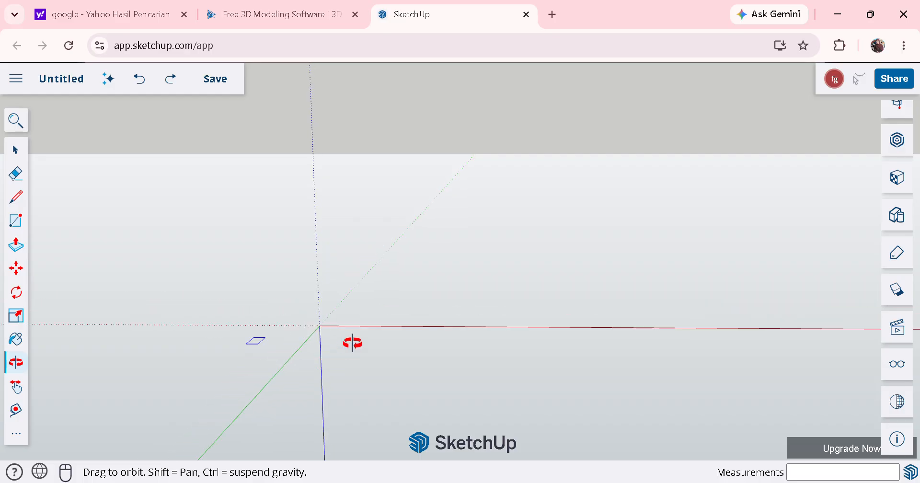
{"action": "left_click", "coordinate": [15, 220]}
{"action": "left_click", "coordinate": [376, 320]}
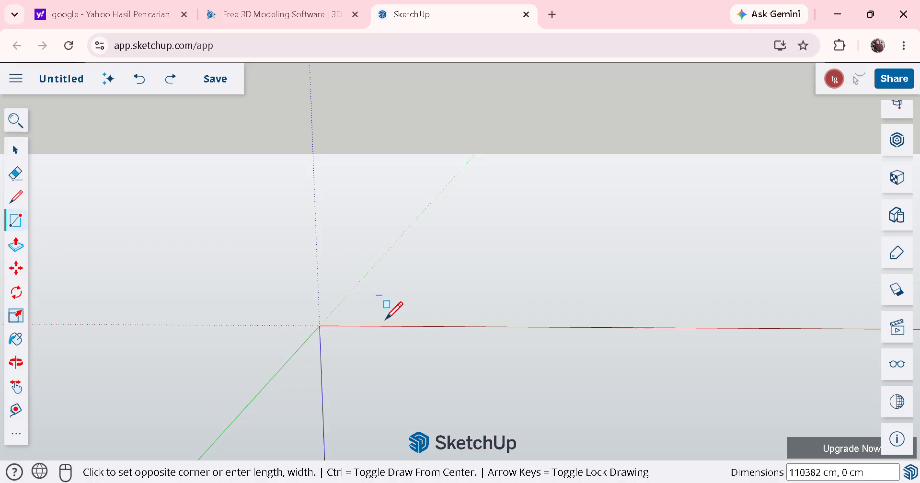
{"action": "key", "text": "Escape"}
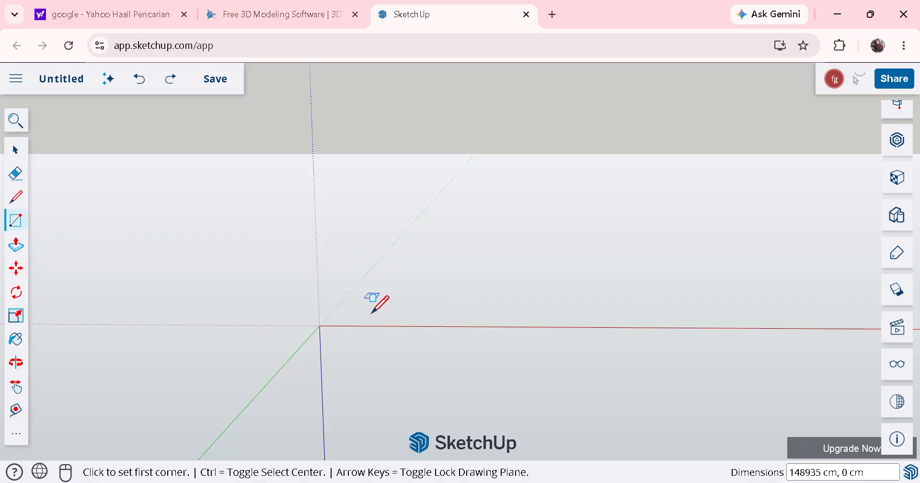
{"action": "left_click", "coordinate": [376, 310]}
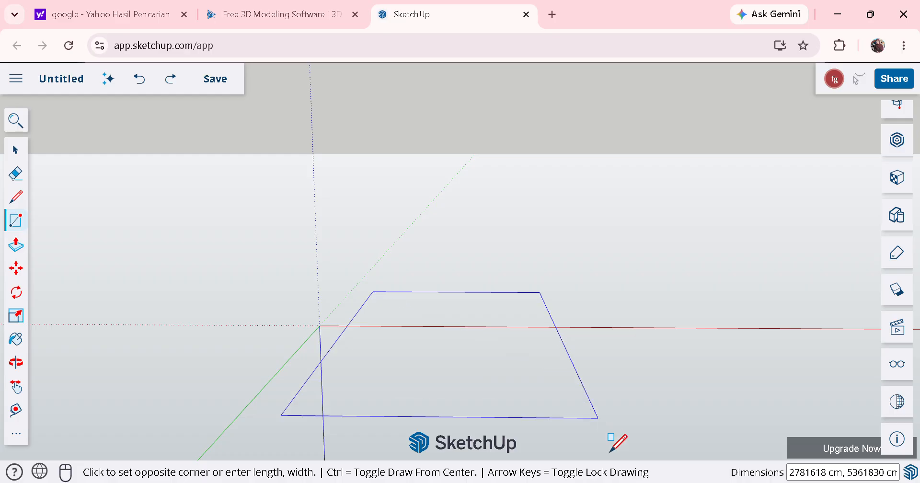
{"action": "left_click", "coordinate": [459, 320]}
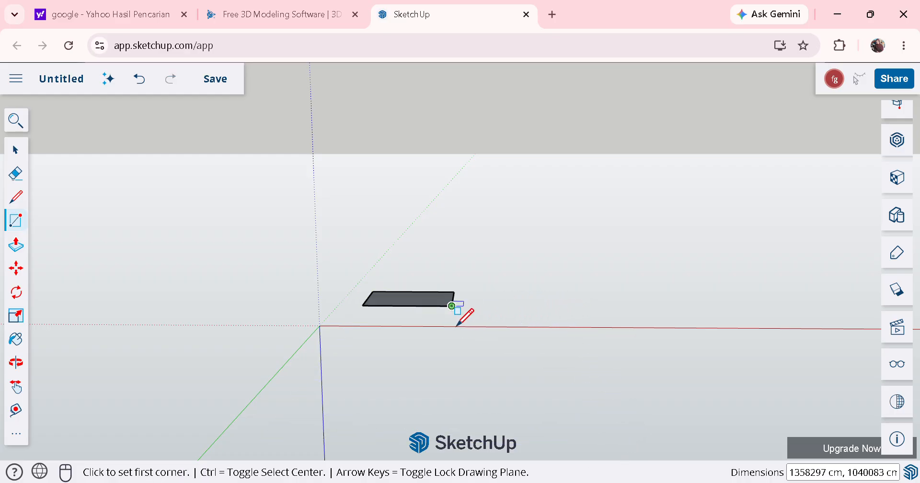
{"action": "triple_click", "coordinate": [829, 474]}
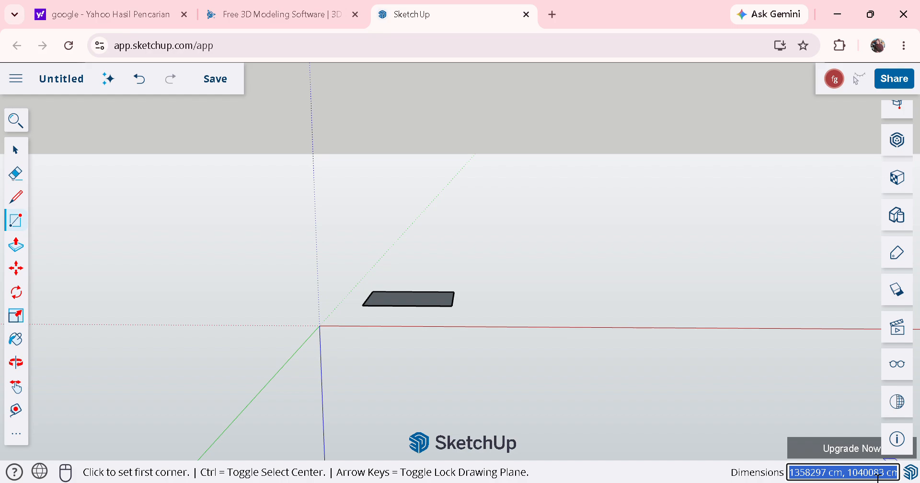
- Review the length, area and volume unit settings in the model info
{"action": "left_click", "coordinate": [897, 439]}
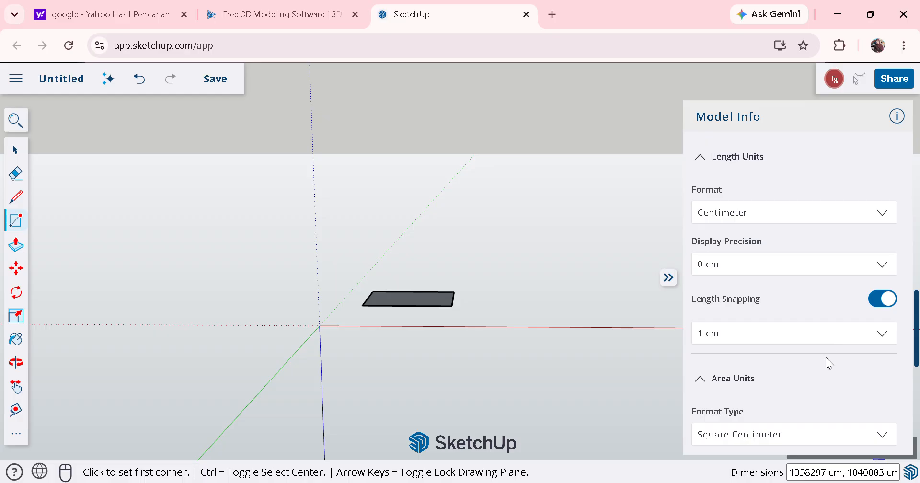
{"action": "scroll", "coordinate": [826, 358], "scroll_direction": "down", "scroll_amount": 6}
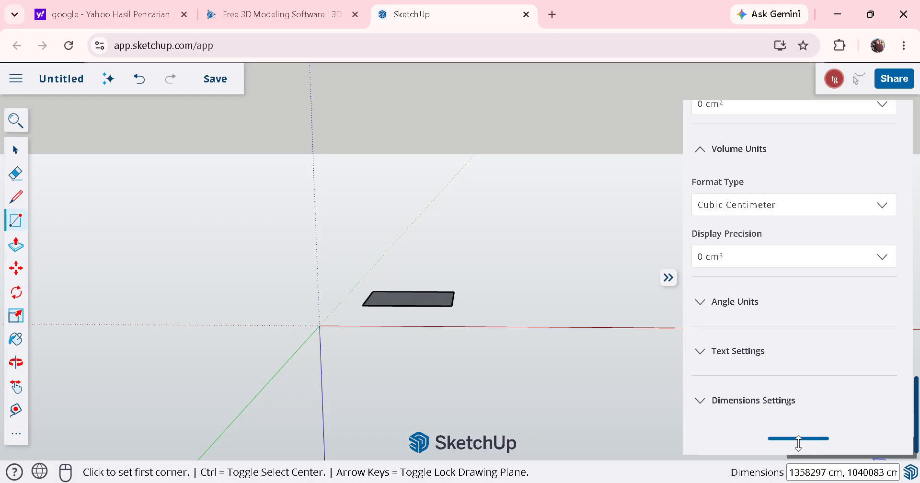
{"action": "scroll", "coordinate": [792, 398], "scroll_direction": "up", "scroll_amount": 12}
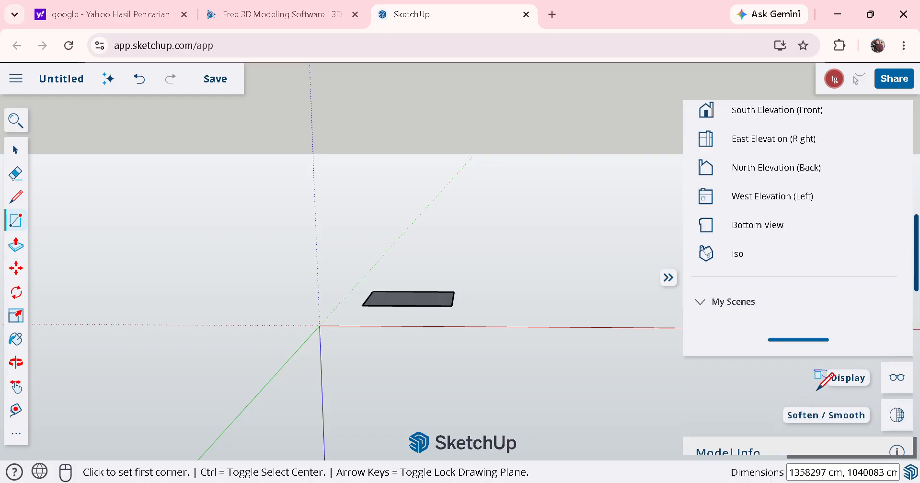
{"action": "scroll", "coordinate": [817, 389], "scroll_direction": "down", "scroll_amount": 2}
{"action": "scroll", "coordinate": [903, 446], "scroll_direction": "down", "scroll_amount": 5}
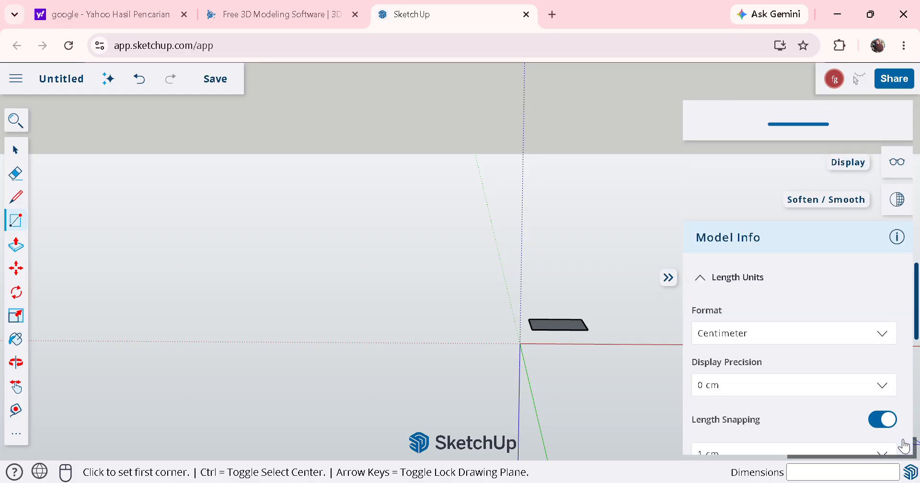
{"action": "scroll", "coordinate": [814, 309], "scroll_direction": "down", "scroll_amount": 4}
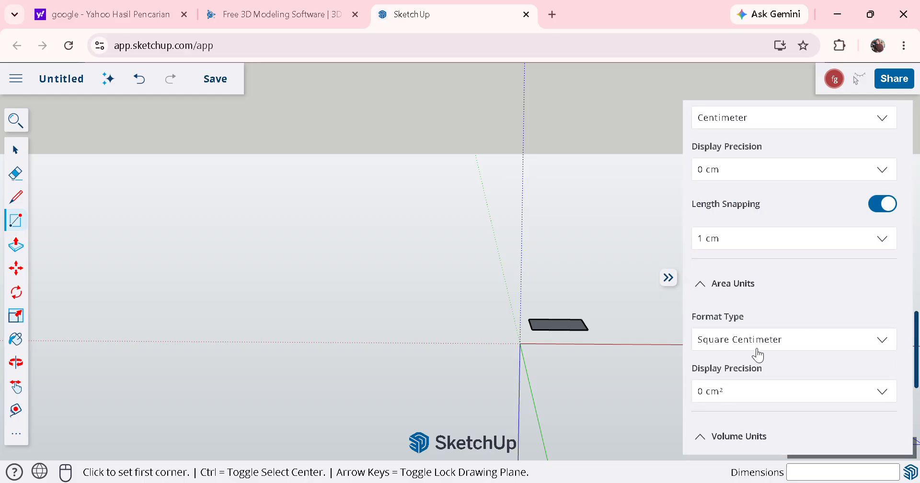
- Try a second rectangle about 3269270 by 16557041 cm farther behind the red axis, and undo both rectangles
{"action": "left_click", "coordinate": [666, 251]}
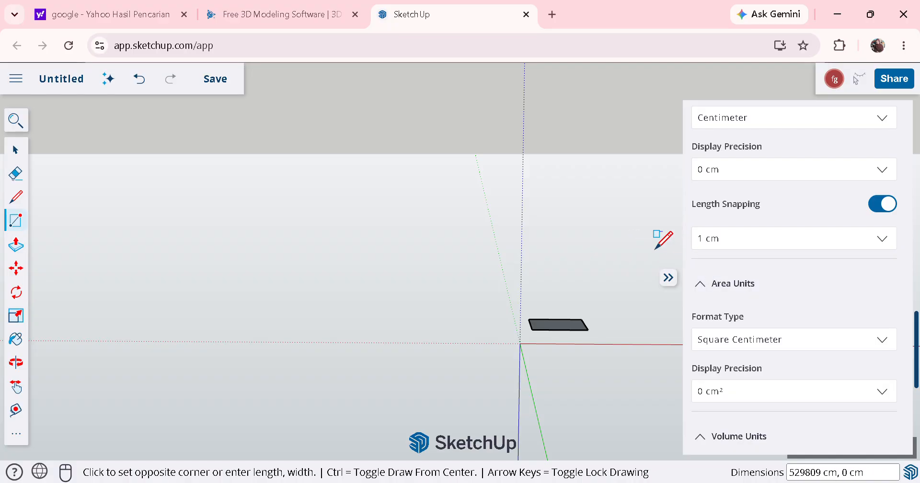
{"action": "left_click", "coordinate": [668, 278]}
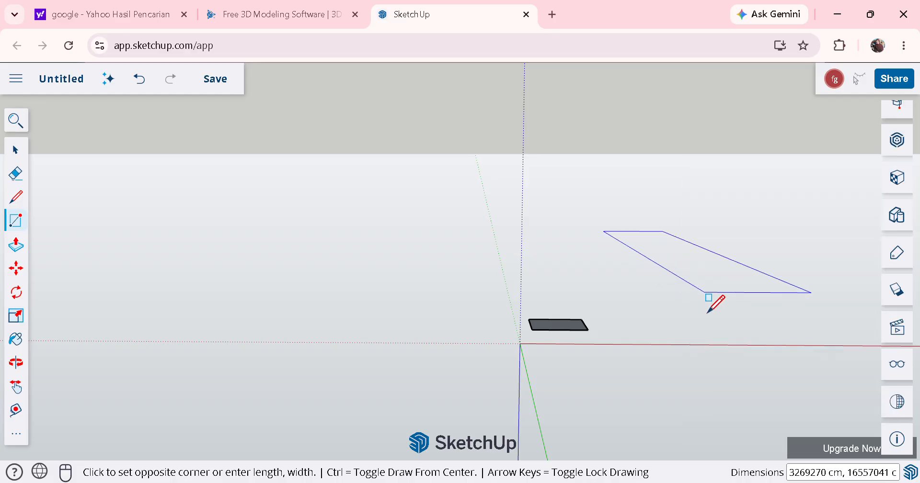
{"action": "left_click", "coordinate": [707, 312]}
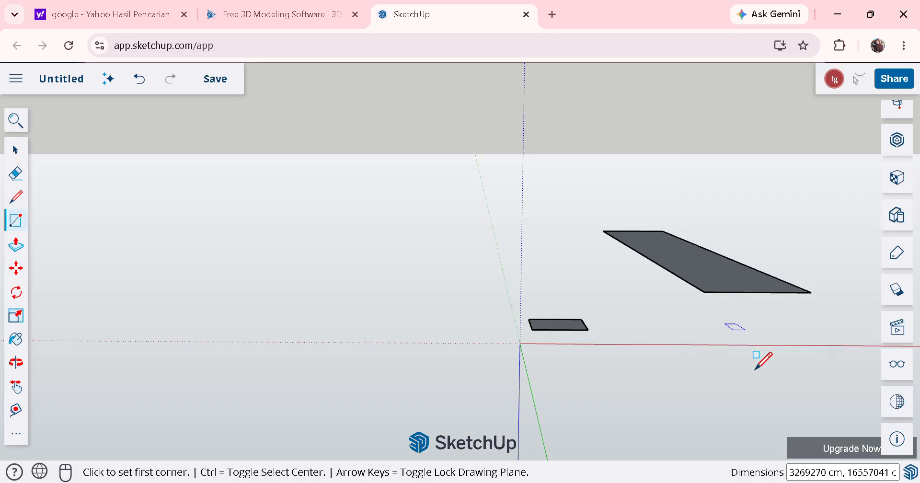
{"action": "double_click", "coordinate": [823, 472]}
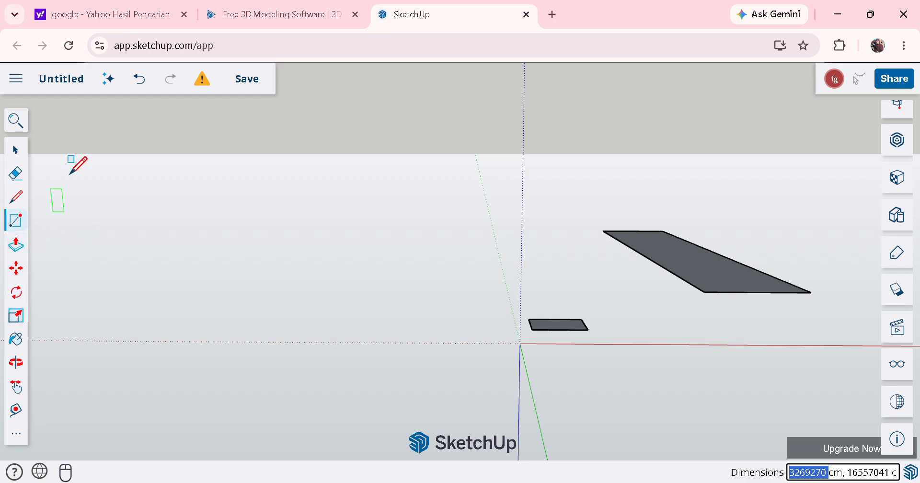
{"action": "left_click", "coordinate": [150, 84]}
{"action": "left_click", "coordinate": [149, 83]}
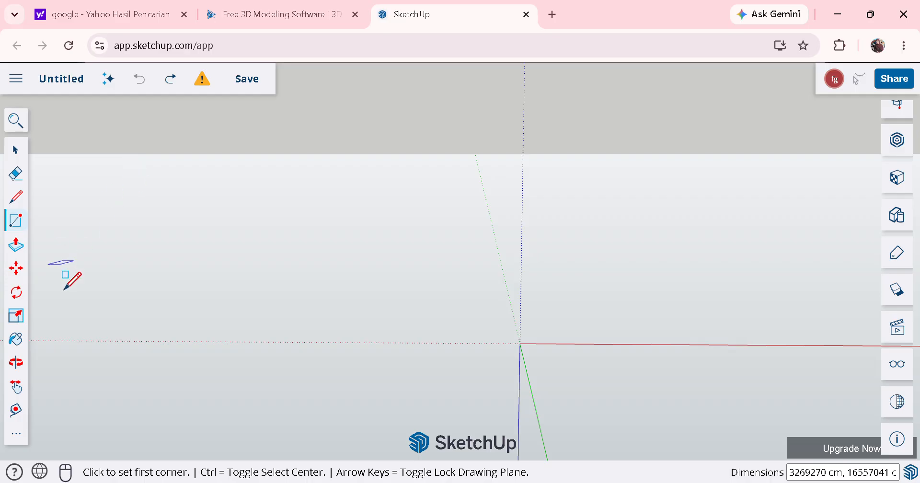
- Try a rectangle on the ground between the green axis and the area behind the red axis, and undo it
{"action": "left_click", "coordinate": [19, 361]}
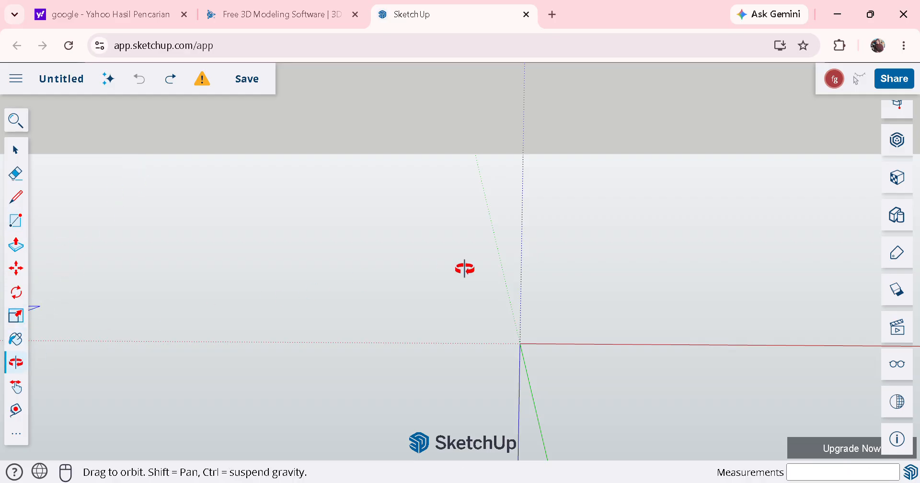
{"action": "right_click", "coordinate": [535, 320]}
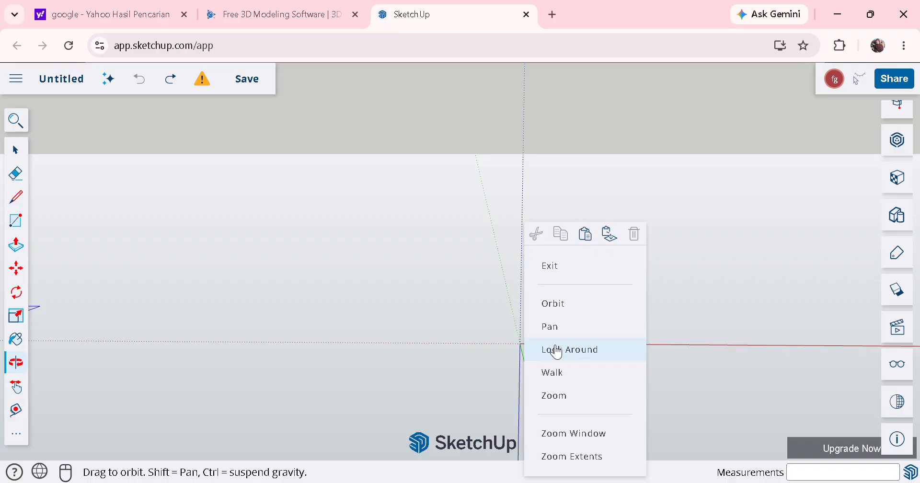
{"action": "left_click", "coordinate": [463, 330]}
{"action": "left_click_drag", "start_coordinate": [610, 353], "coordinate": [351, 262]}
{"action": "scroll", "coordinate": [286, 231], "scroll_direction": "down", "scroll_amount": 2}
{"action": "scroll", "coordinate": [286, 231], "scroll_direction": "up", "scroll_amount": 4}
{"action": "left_click_drag", "start_coordinate": [351, 353], "coordinate": [382, 335]}
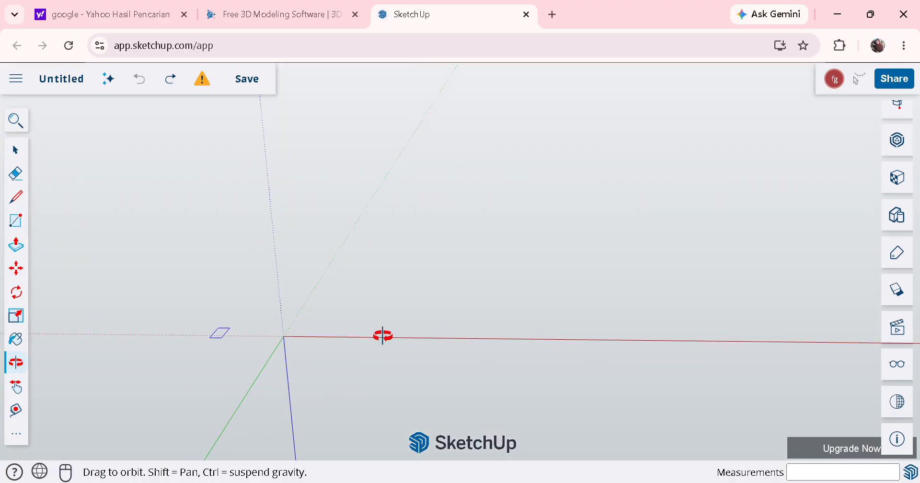
{"action": "left_click", "coordinate": [19, 220]}
{"action": "left_click", "coordinate": [379, 277]}
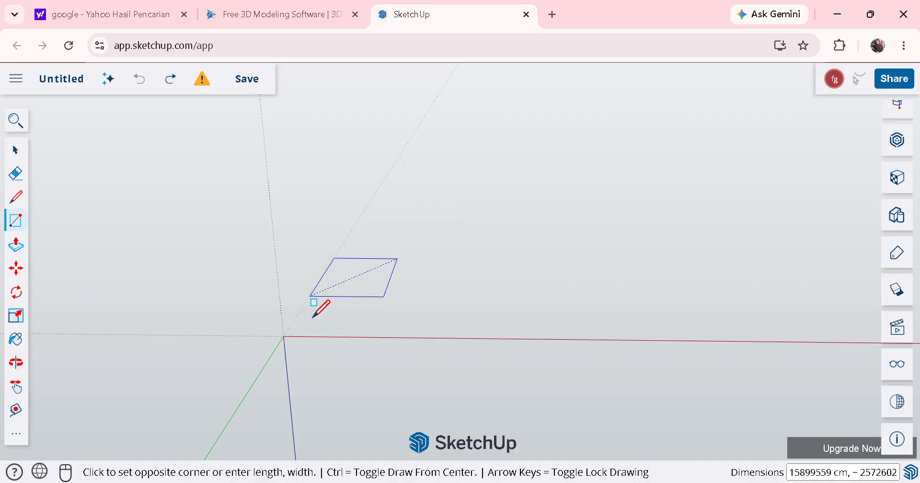
{"action": "left_click", "coordinate": [324, 305]}
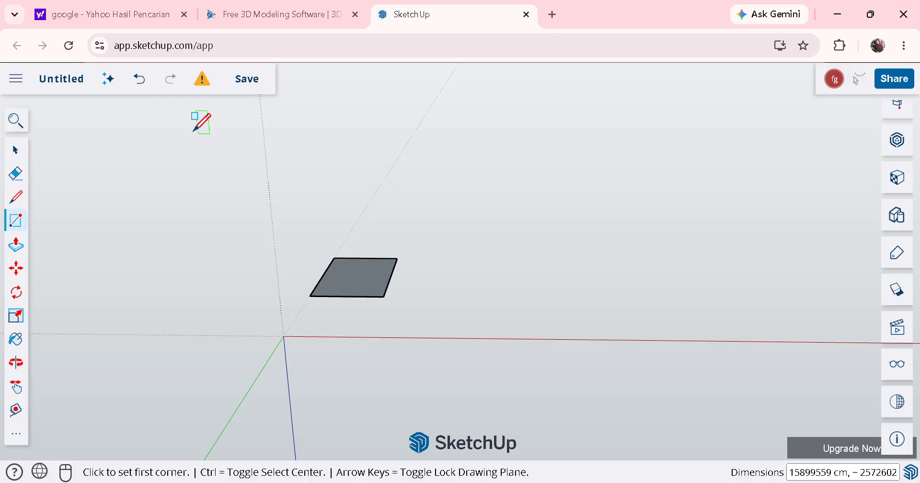
{"action": "left_click", "coordinate": [138, 80]}
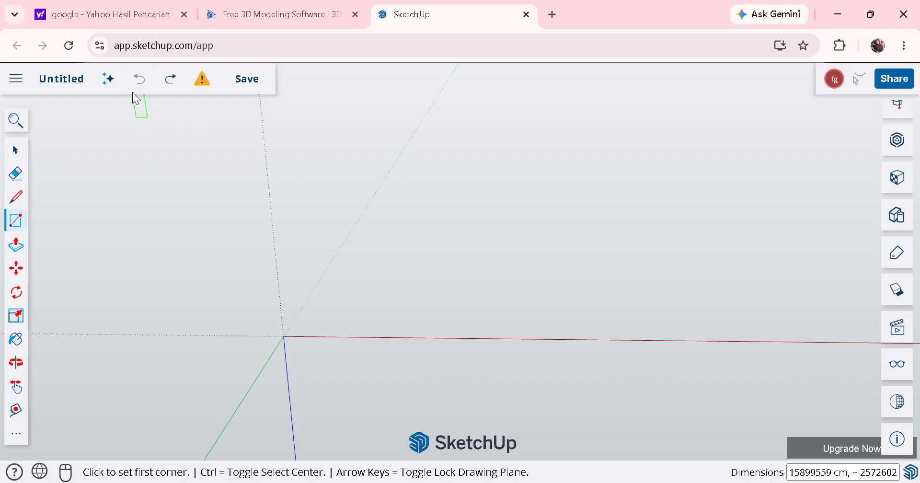
{"action": "left_click", "coordinate": [294, 346]}
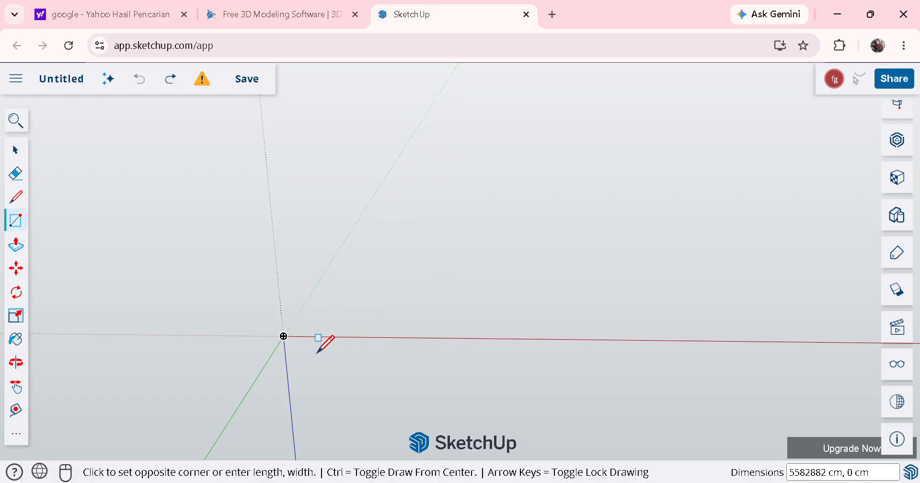
{"action": "key", "text": "Escape"}
{"action": "left_click", "coordinate": [283, 336]}
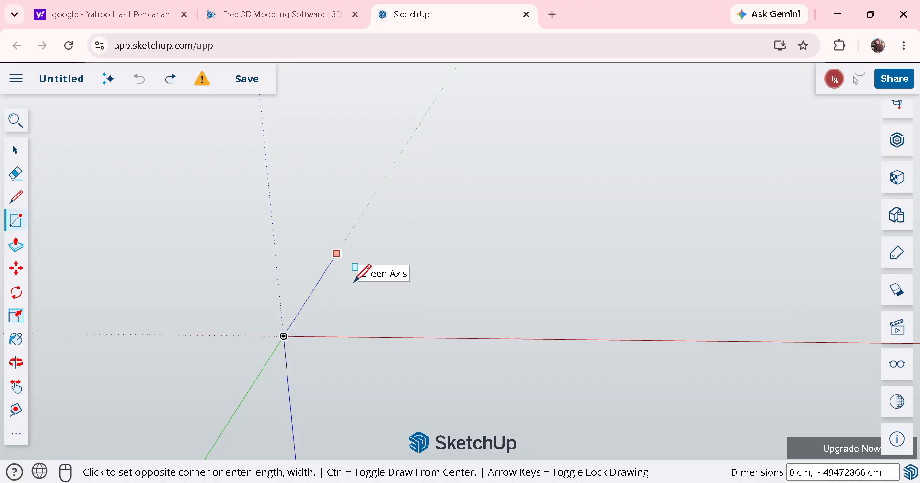
{"action": "key", "text": "Escape"}
{"action": "double_click", "coordinate": [843, 472]}
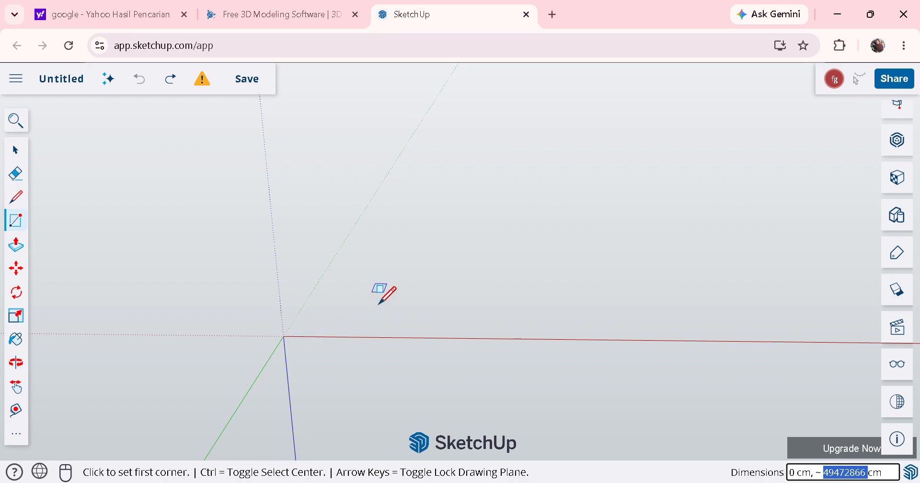
- Try a rectangle on the ground behind the red axis, near the origin
{"action": "left_click", "coordinate": [376, 284]}
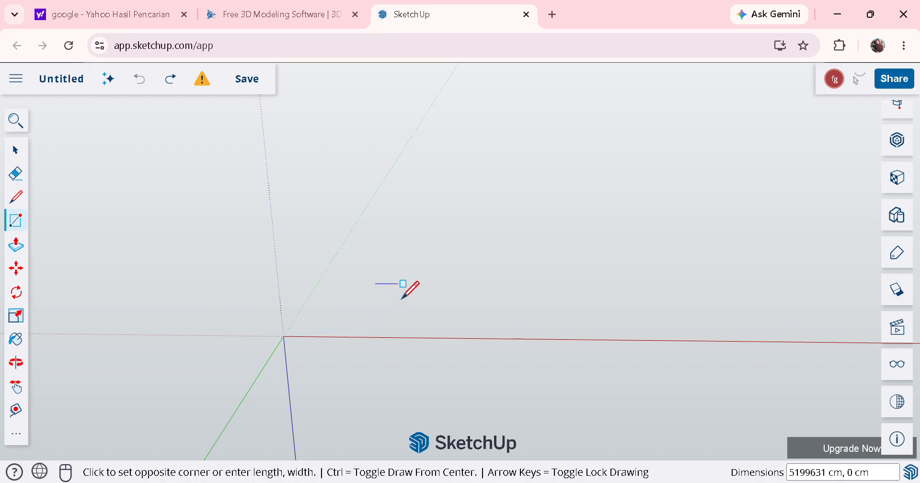
{"action": "left_click", "coordinate": [433, 283]}
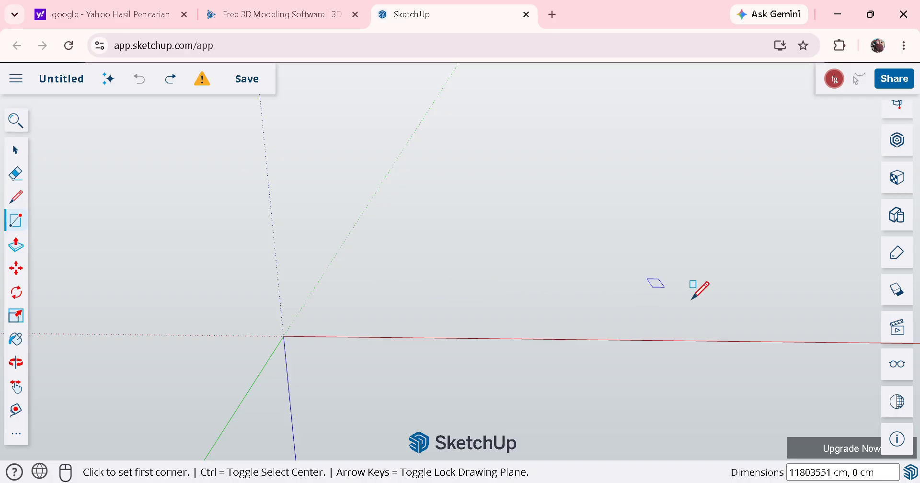
- Set the angle units precision to 0 and turn off angle snapping in the model info
{"action": "left_click", "coordinate": [896, 439]}
{"action": "scroll", "coordinate": [795, 289], "scroll_direction": "up", "scroll_amount": 5}
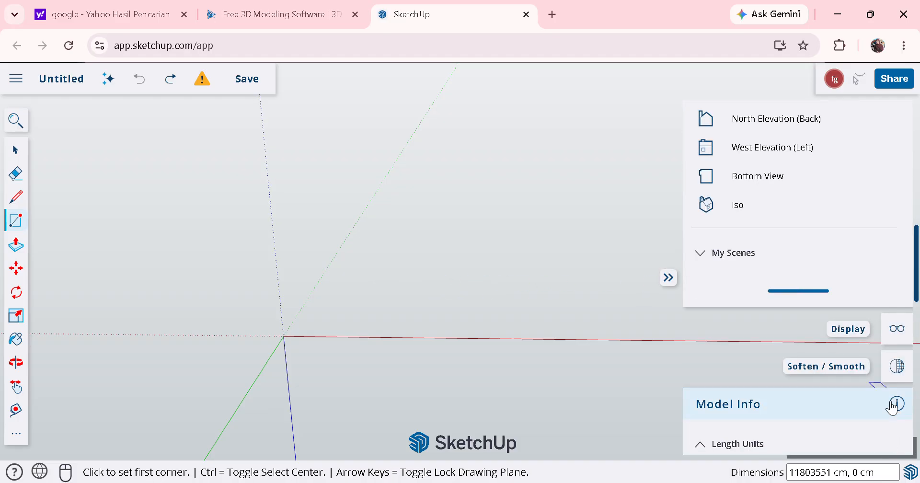
{"action": "scroll", "coordinate": [802, 321], "scroll_direction": "down", "scroll_amount": 4}
{"action": "left_click", "coordinate": [781, 243]}
{"action": "left_click", "coordinate": [781, 246]}
{"action": "scroll", "coordinate": [800, 286], "scroll_direction": "down", "scroll_amount": 5}
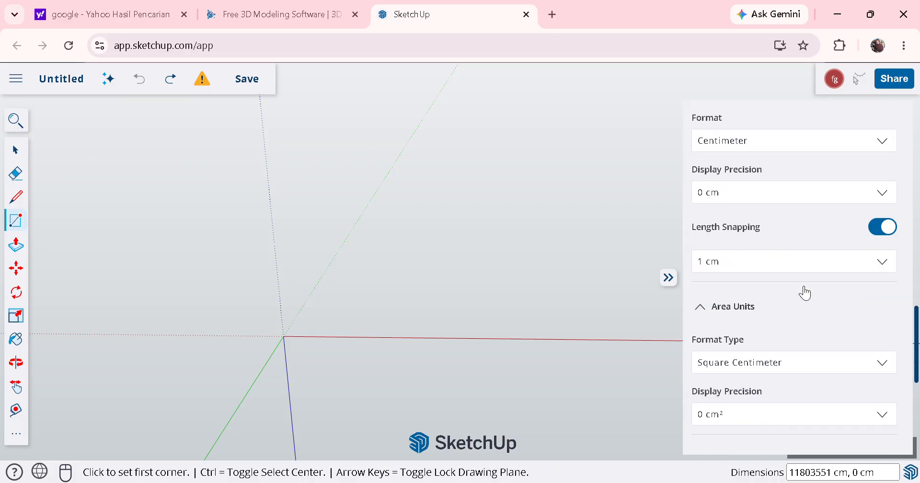
{"action": "scroll", "coordinate": [800, 288], "scroll_direction": "down", "scroll_amount": 5}
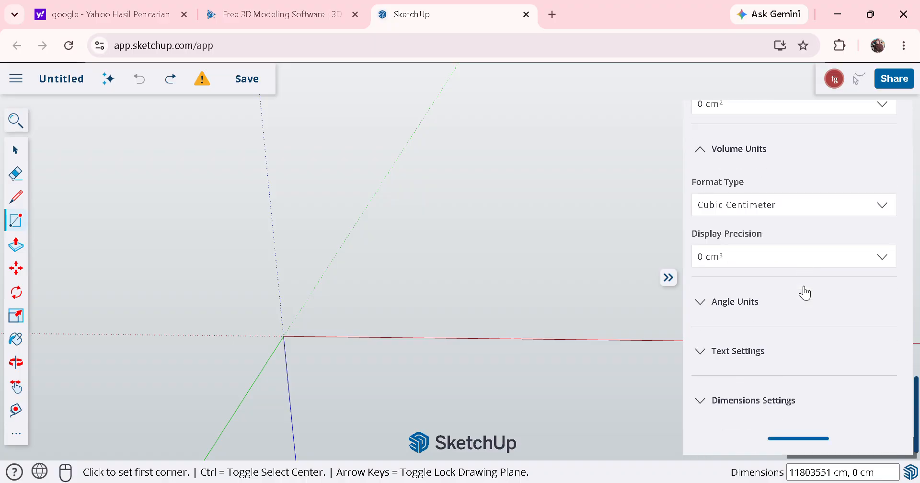
{"action": "left_click", "coordinate": [776, 300]}
{"action": "scroll", "coordinate": [764, 324], "scroll_direction": "down", "scroll_amount": 3}
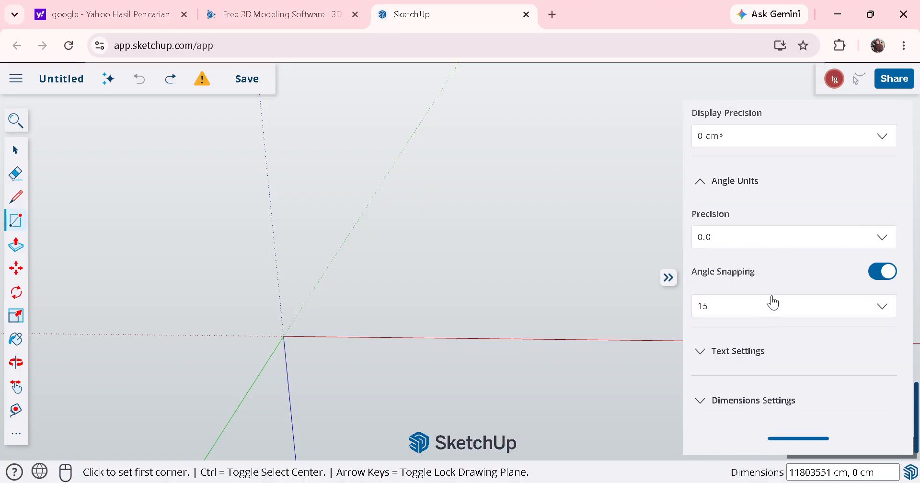
{"action": "left_click", "coordinate": [781, 238]}
{"action": "left_click", "coordinate": [756, 261]}
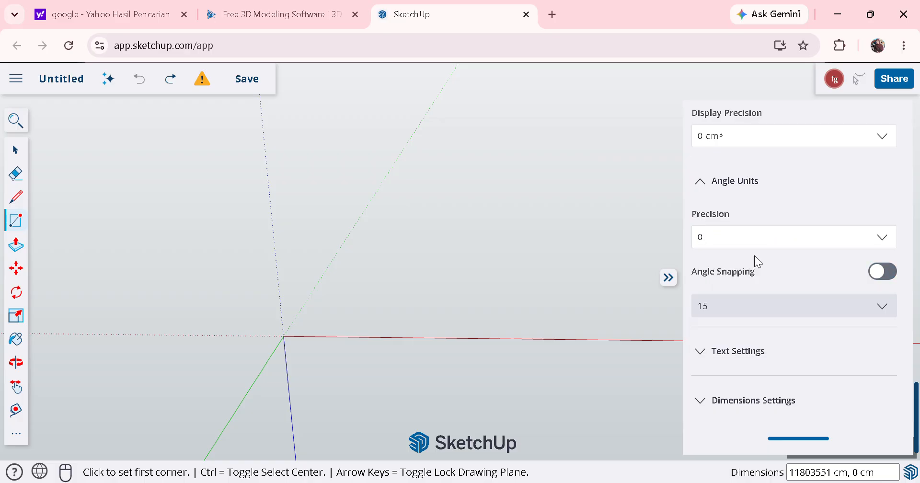
- Review the dimension font, alignment and endpoint settings in the model info, and close the panel
{"action": "scroll", "coordinate": [760, 248], "scroll_direction": "up", "scroll_amount": 4}
{"action": "scroll", "coordinate": [760, 248], "scroll_direction": "down", "scroll_amount": 4}
{"action": "left_click", "coordinate": [789, 402]}
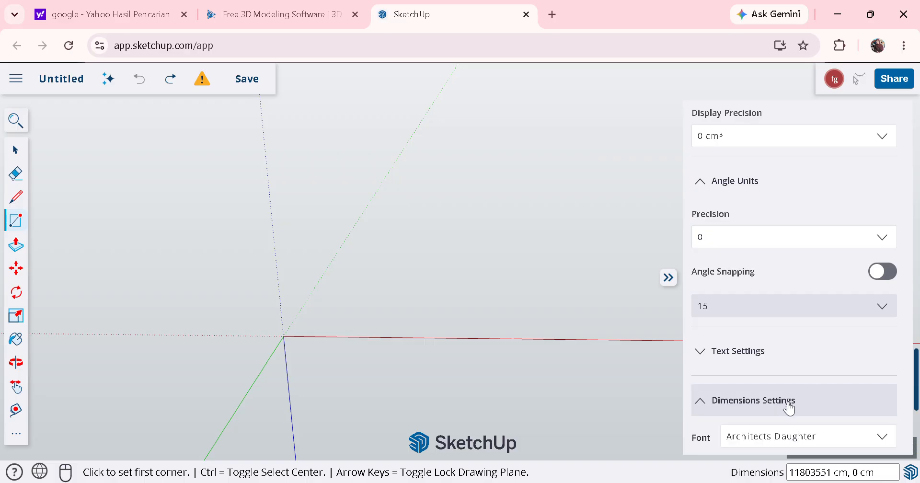
{"action": "scroll", "coordinate": [786, 394], "scroll_direction": "down", "scroll_amount": 4}
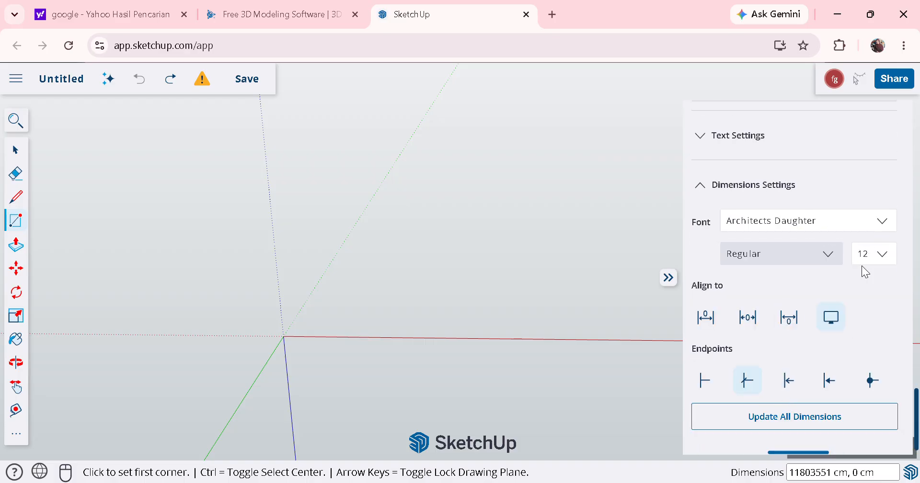
{"action": "scroll", "coordinate": [857, 273], "scroll_direction": "up", "scroll_amount": 10}
{"action": "scroll", "coordinate": [857, 278], "scroll_direction": "up", "scroll_amount": 3}
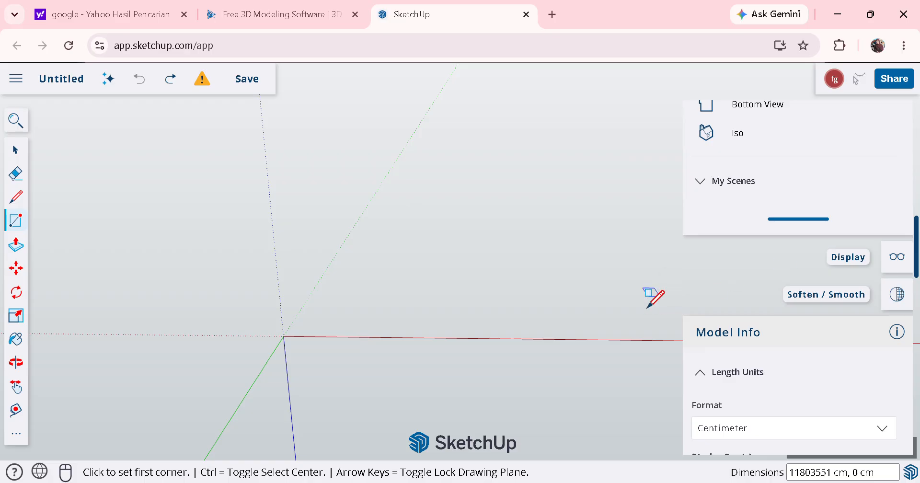
{"action": "left_click", "coordinate": [668, 277]}
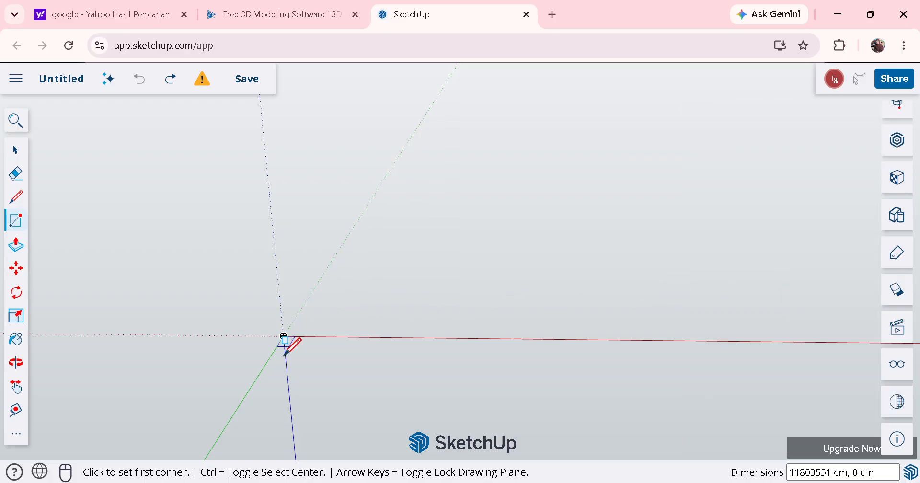
- Draw a square about 9102003 by 9102003 cm on the ground from the origin, between the red and green axes
{"action": "left_click", "coordinate": [283, 336]}
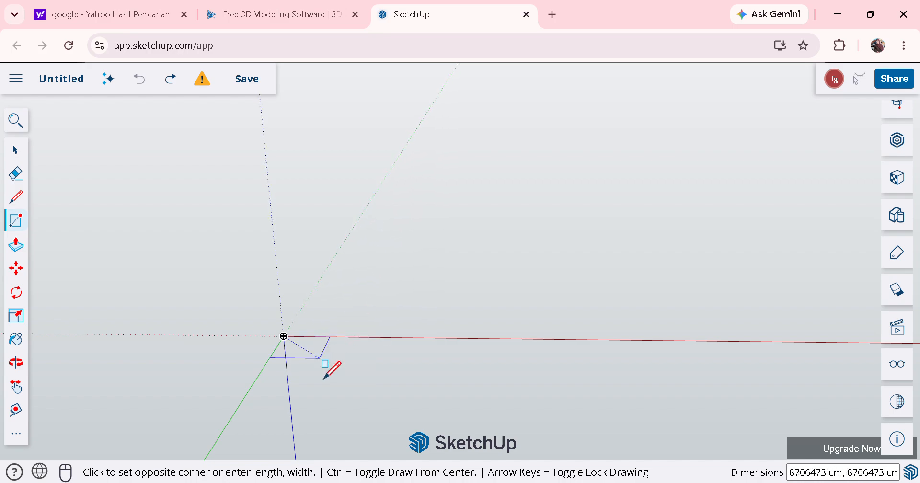
{"action": "left_click", "coordinate": [319, 360]}
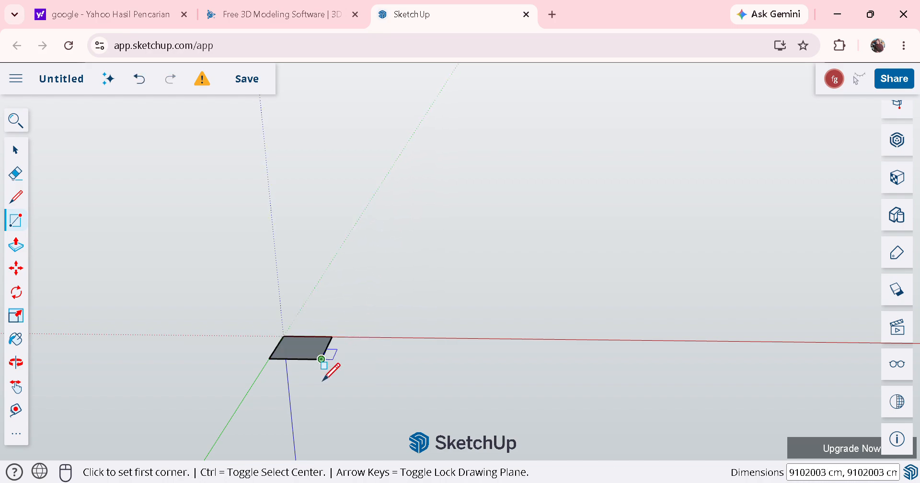
{"action": "double_click", "coordinate": [800, 473]}
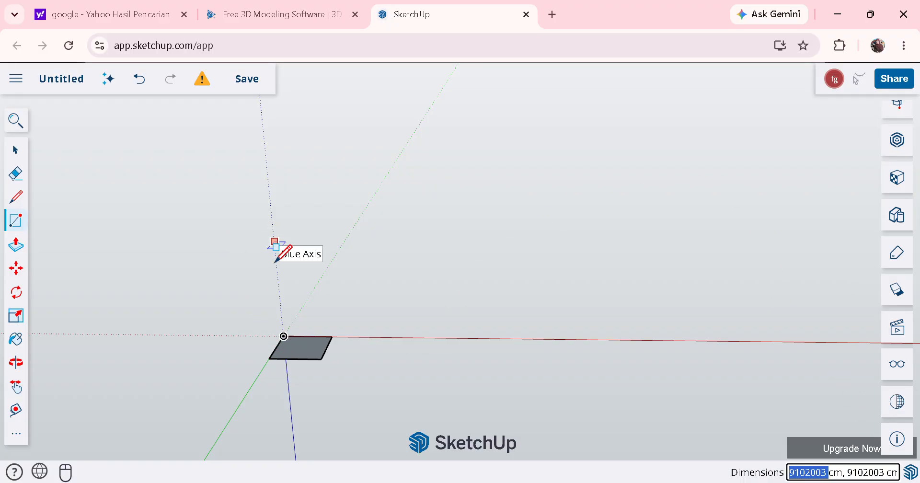
- Draw a larger rectangle about 68216026 by 72694510 cm on the ground from the origin, behind the red axis
{"action": "left_click", "coordinate": [274, 242]}
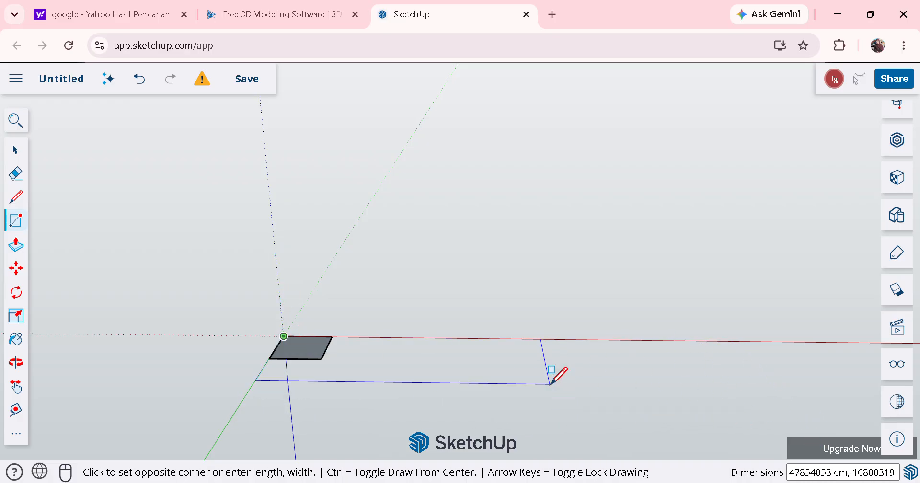
{"action": "left_click", "coordinate": [593, 234]}
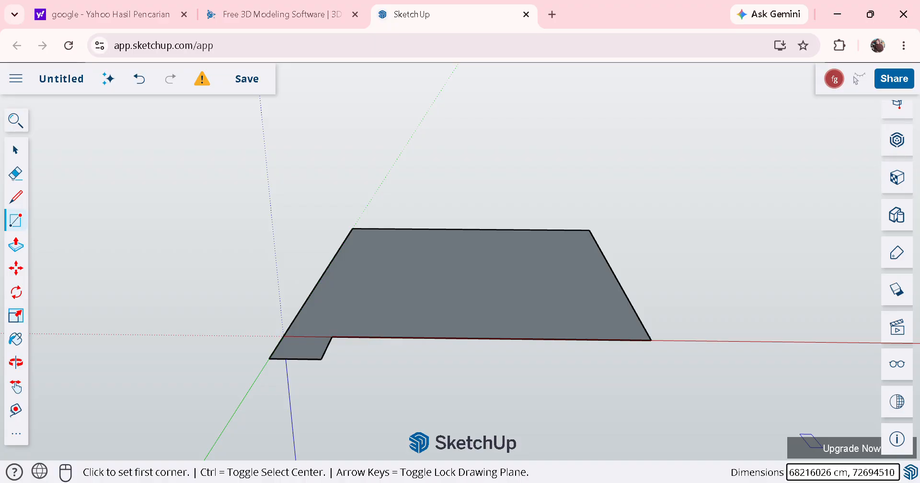
- Set the model's length unit format to Meter
{"action": "left_click", "coordinate": [896, 440]}
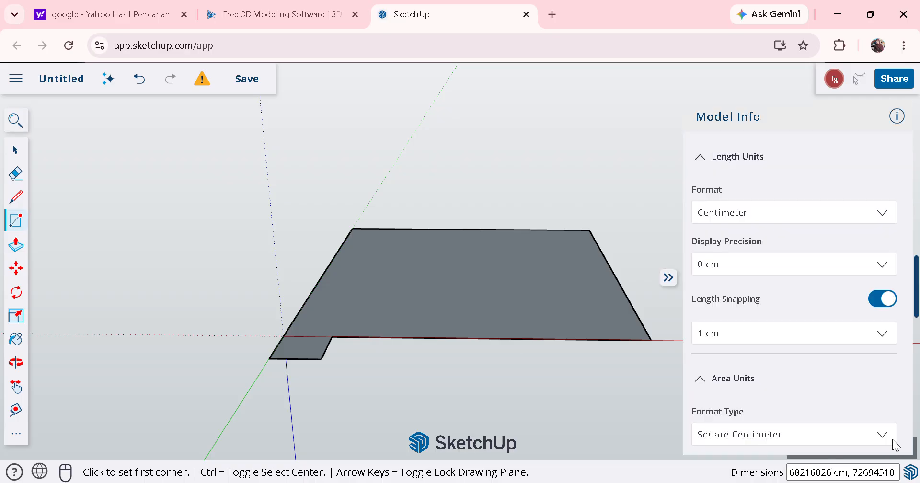
{"action": "left_click", "coordinate": [767, 216]}
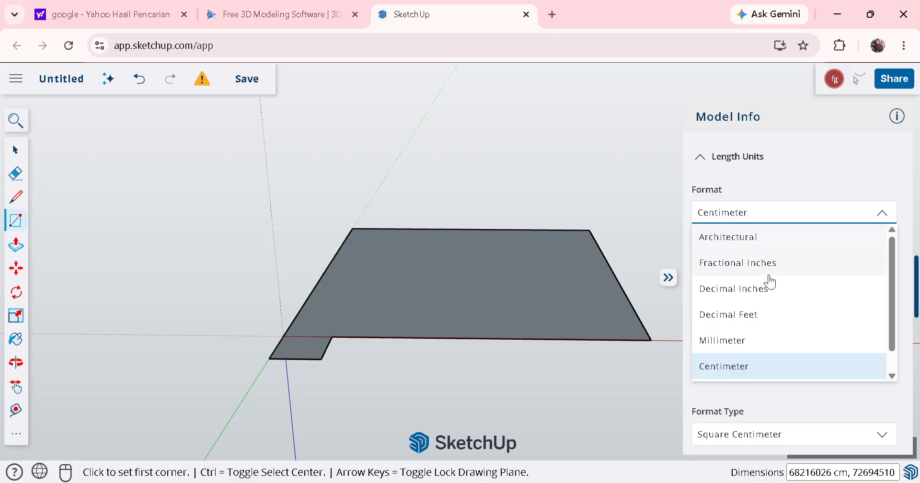
{"action": "scroll", "coordinate": [766, 330], "scroll_direction": "down", "scroll_amount": 1}
{"action": "left_click", "coordinate": [748, 365]}
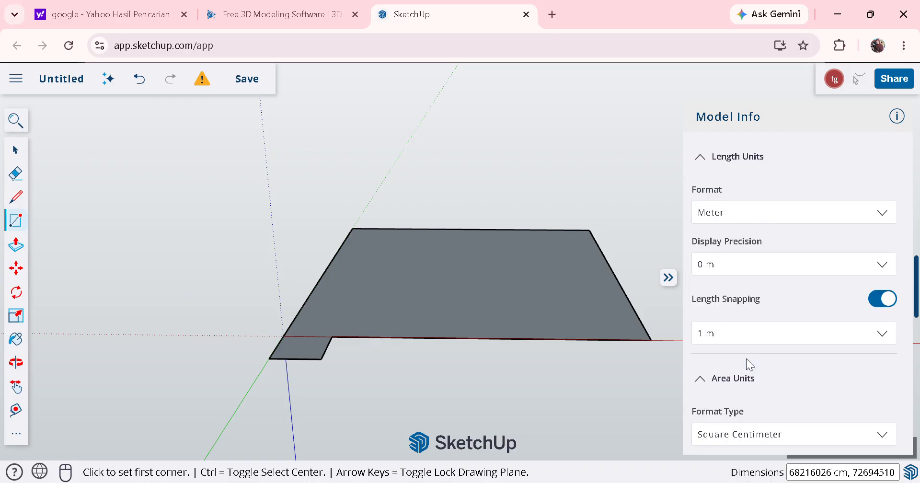
- Set the model's area unit format to Square Meter
{"action": "scroll", "coordinate": [770, 263], "scroll_direction": "up", "scroll_amount": 3}
{"action": "scroll", "coordinate": [769, 278], "scroll_direction": "down", "scroll_amount": 3}
{"action": "scroll", "coordinate": [759, 270], "scroll_direction": "down", "scroll_amount": 2}
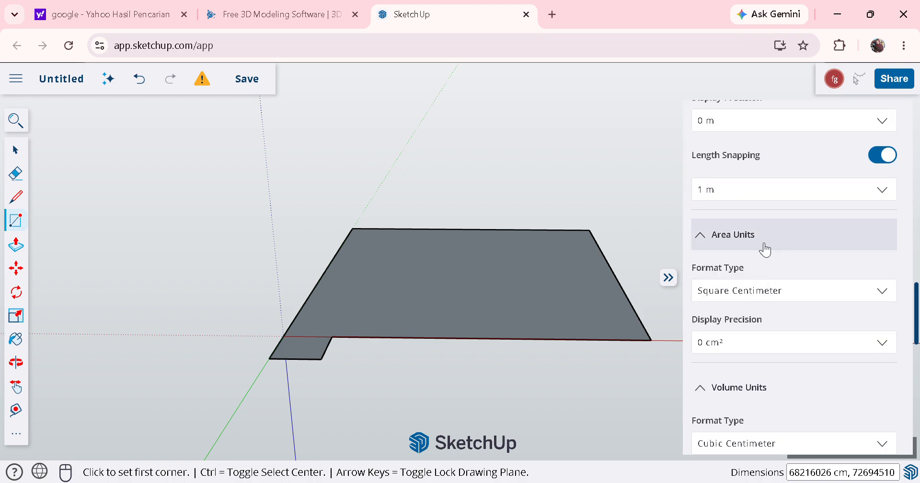
{"action": "scroll", "coordinate": [760, 247], "scroll_direction": "up", "scroll_amount": 2}
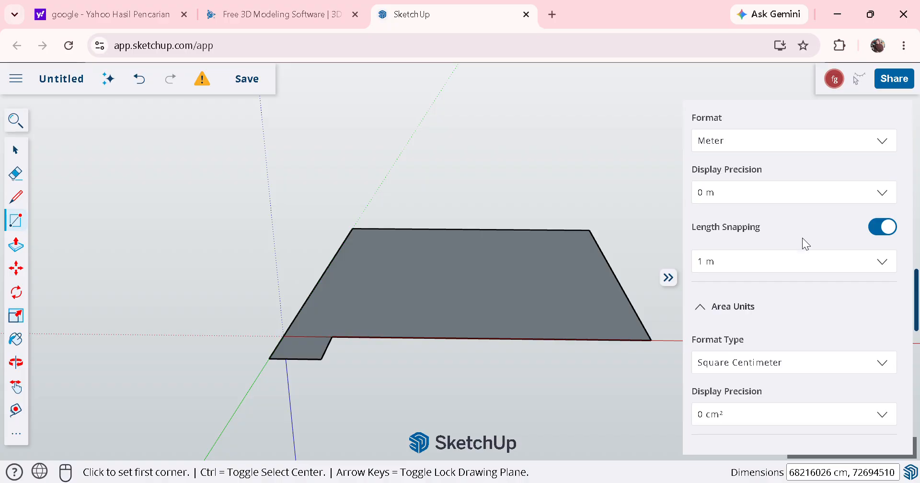
{"action": "scroll", "coordinate": [802, 237], "scroll_direction": "down", "scroll_amount": 1}
{"action": "left_click", "coordinate": [786, 291]}
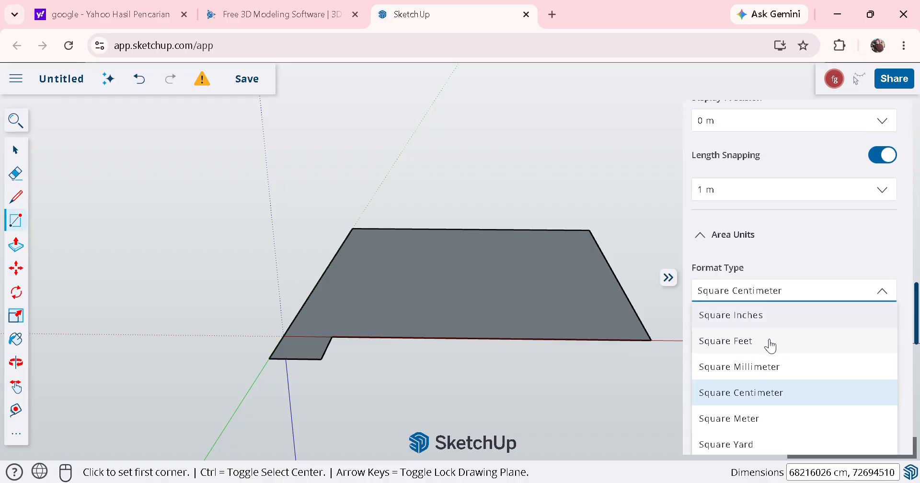
{"action": "scroll", "coordinate": [762, 354], "scroll_direction": "down", "scroll_amount": 3}
{"action": "scroll", "coordinate": [766, 256], "scroll_direction": "up", "scroll_amount": 1}
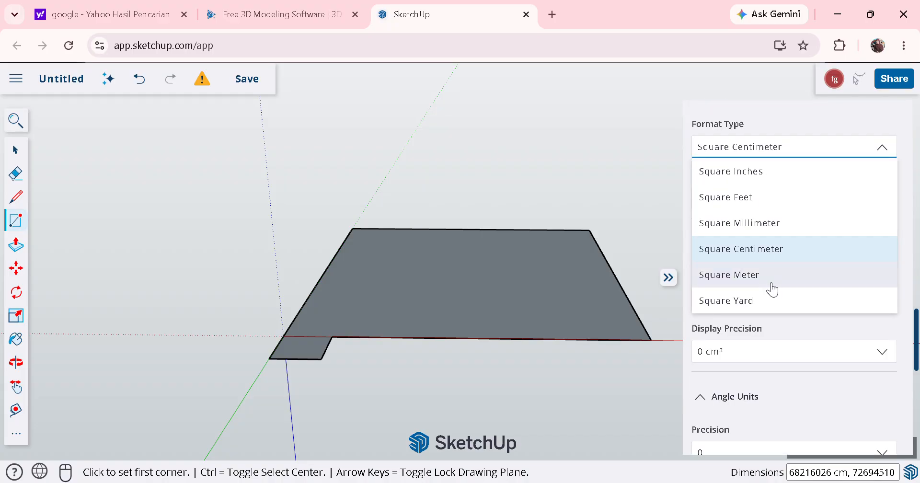
{"action": "left_click", "coordinate": [765, 277]}
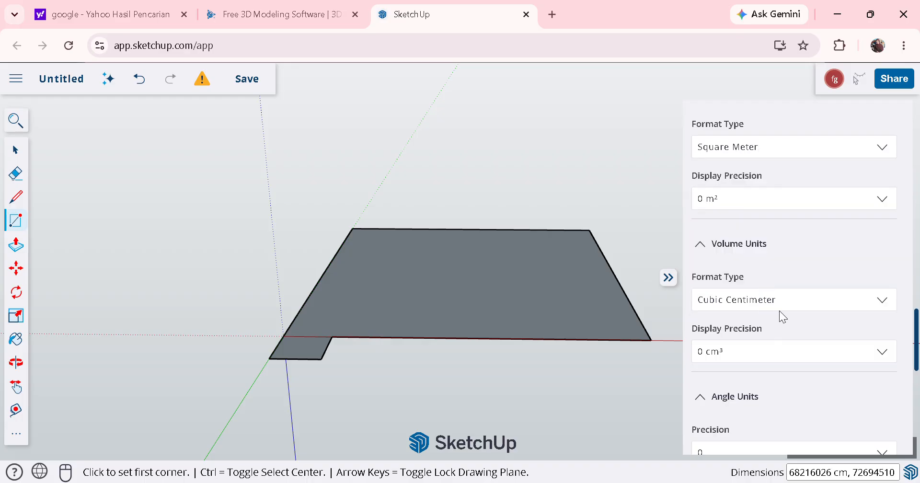
- Set the volume units to Cubic Meter with 0 m³ display precision, and the angle precision to 0
{"action": "left_click", "coordinate": [786, 301]}
{"action": "scroll", "coordinate": [773, 357], "scroll_direction": "down", "scroll_amount": 1}
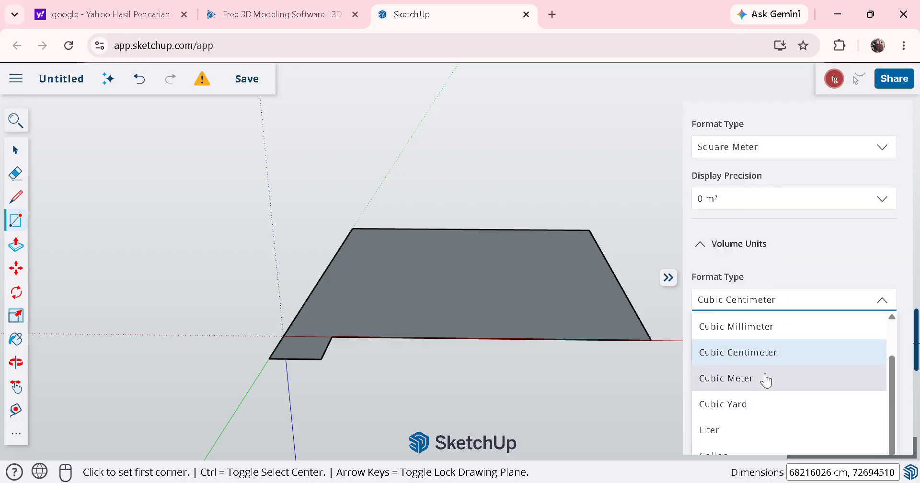
{"action": "left_click", "coordinate": [766, 378]}
{"action": "scroll", "coordinate": [777, 355], "scroll_direction": "down", "scroll_amount": 3}
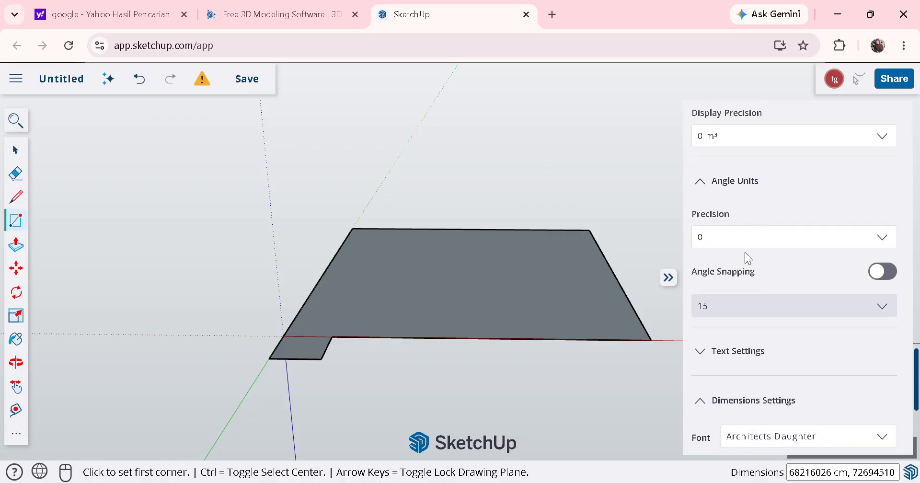
{"action": "left_click", "coordinate": [751, 246]}
{"action": "left_click", "coordinate": [763, 265]}
{"action": "scroll", "coordinate": [762, 266], "scroll_direction": "up", "scroll_amount": 3}
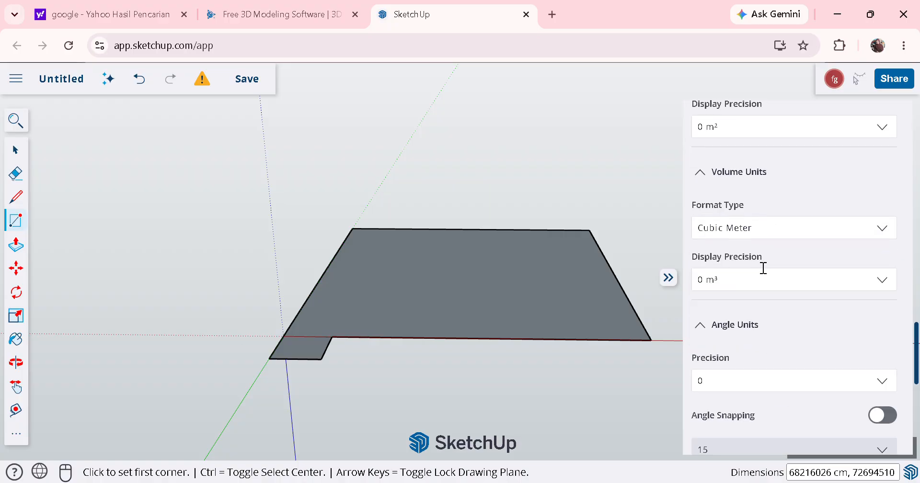
{"action": "left_click", "coordinate": [754, 280]}
{"action": "left_click", "coordinate": [748, 301]}
- Update all dimensions with the current dimension settings and close the model info
{"action": "scroll", "coordinate": [774, 257], "scroll_direction": "up", "scroll_amount": 10}
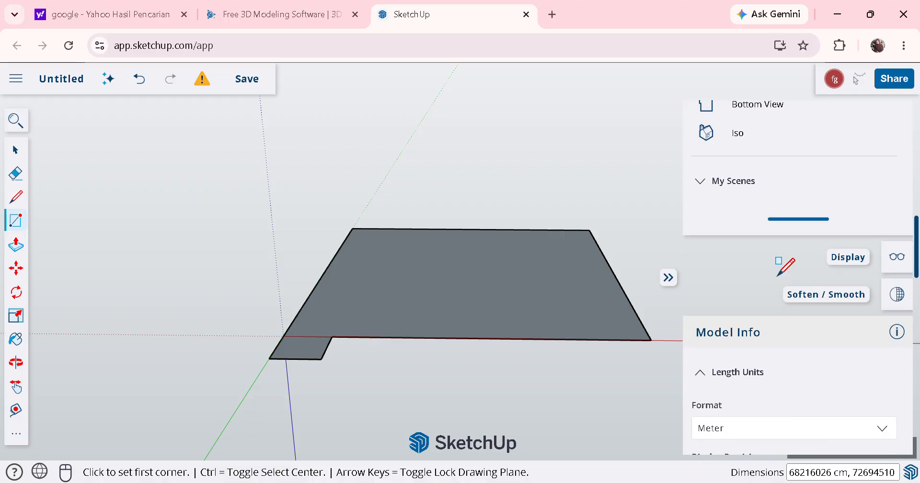
{"action": "scroll", "coordinate": [778, 268], "scroll_direction": "down", "scroll_amount": 3}
{"action": "scroll", "coordinate": [776, 350], "scroll_direction": "down", "scroll_amount": 10}
{"action": "scroll", "coordinate": [774, 340], "scroll_direction": "down", "scroll_amount": 6}
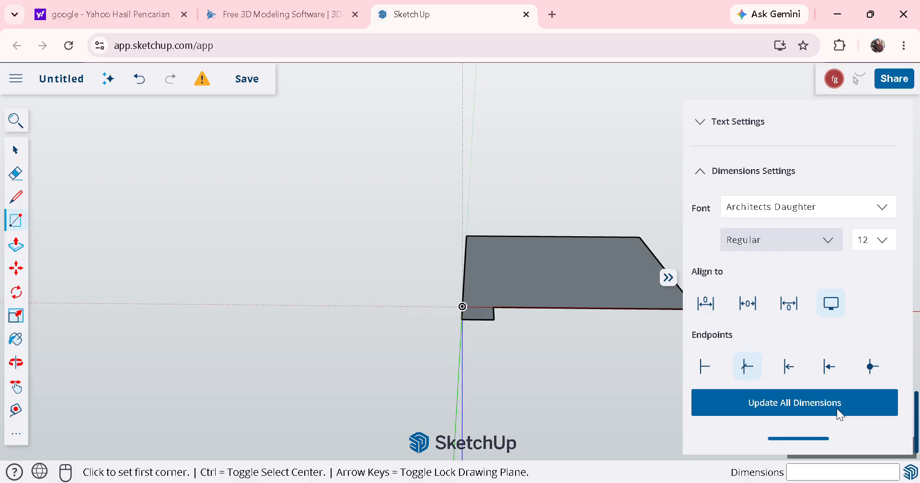
{"action": "triple_click", "coordinate": [875, 409]}
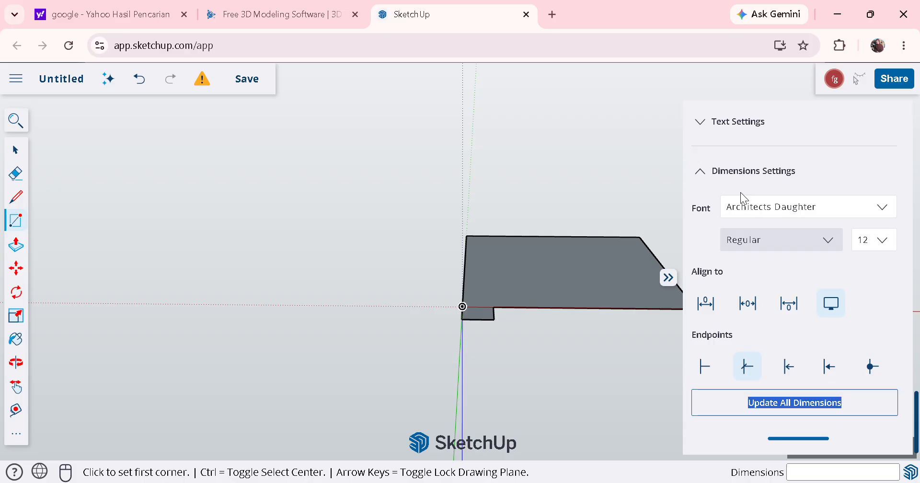
{"action": "left_click", "coordinate": [667, 278]}
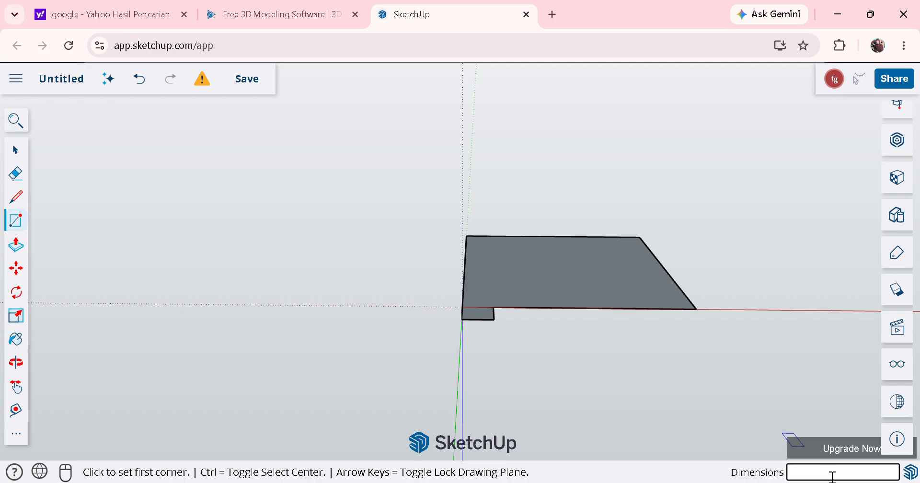
- Draw a rectangle about 244754 by 725411 m across the red axis, beyond the far end of the large rectangle
{"action": "left_click", "coordinate": [749, 263]}
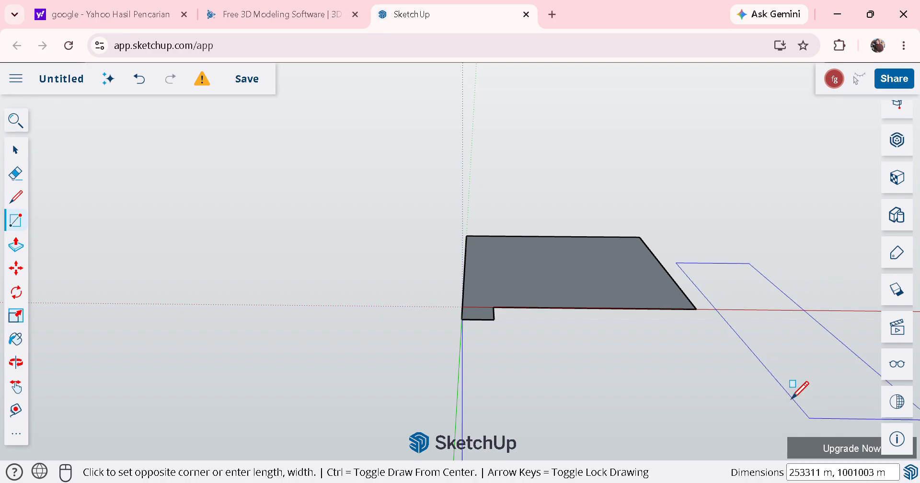
{"action": "left_click", "coordinate": [764, 371]}
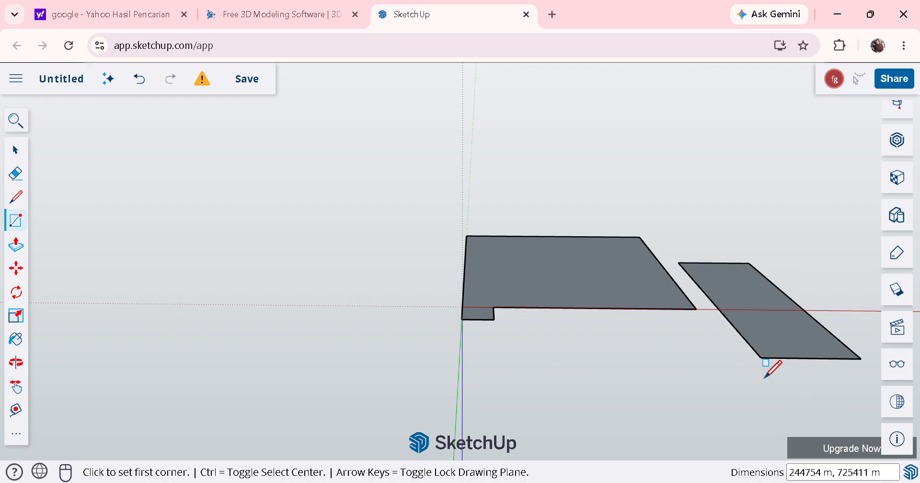
{"action": "triple_click", "coordinate": [834, 474]}
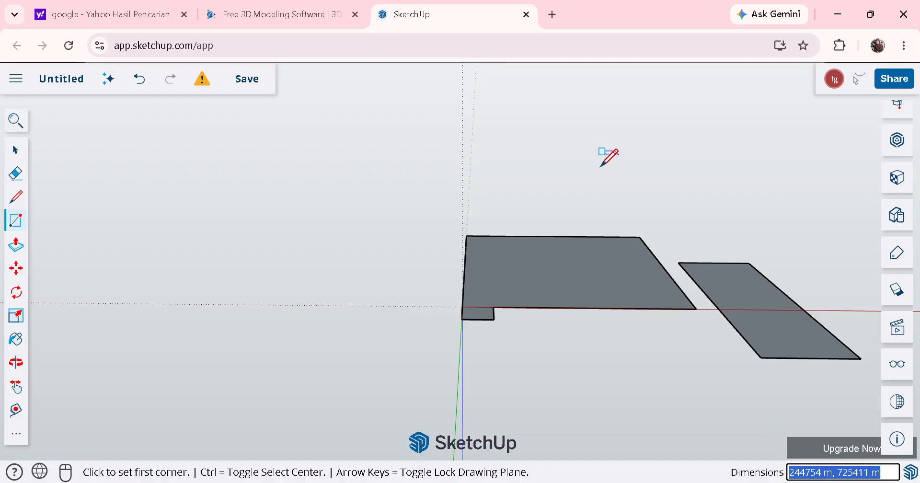
- Close the browser tab with the untitled model to go back to the SketchUp Free web page
{"action": "left_click", "coordinate": [527, 13]}
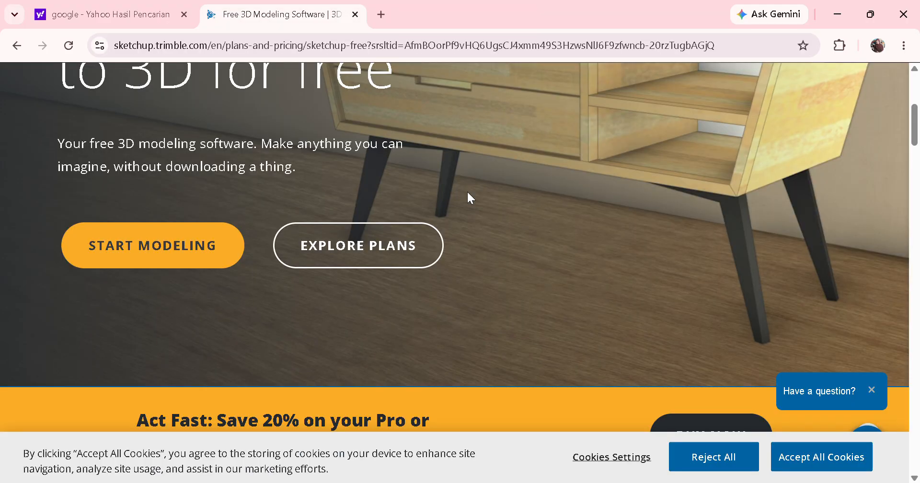
- Start a new model from the SketchUp Free web page, declining to open the recovered unsaved model
{"action": "left_click", "coordinate": [229, 244]}
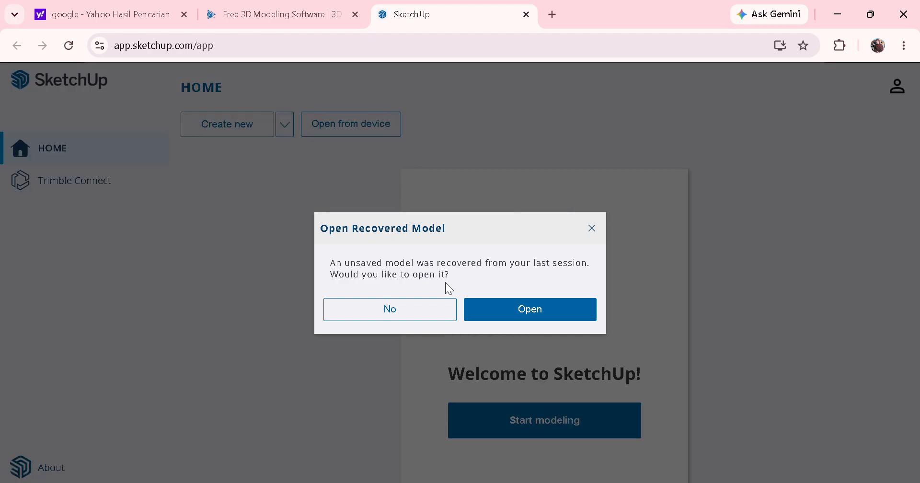
{"action": "left_click", "coordinate": [592, 228]}
{"action": "left_click", "coordinate": [553, 418]}
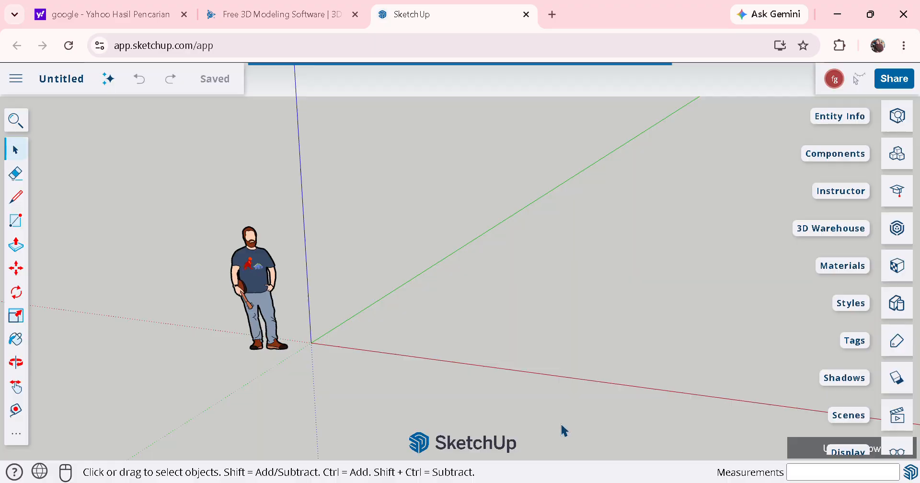
{"action": "left_click", "coordinate": [649, 86]}
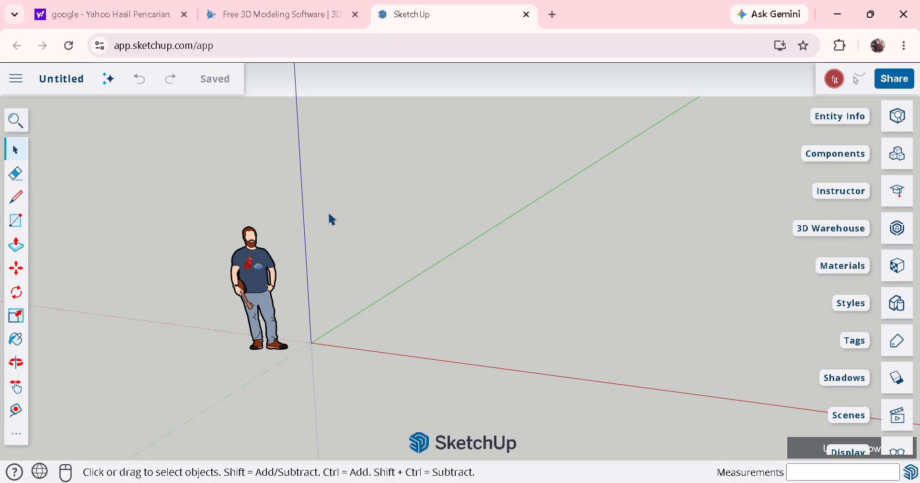
- Draw a line about 4' 7/8" long from the origin along the green axis
{"action": "scroll", "coordinate": [363, 274], "scroll_direction": "down", "scroll_amount": 2}
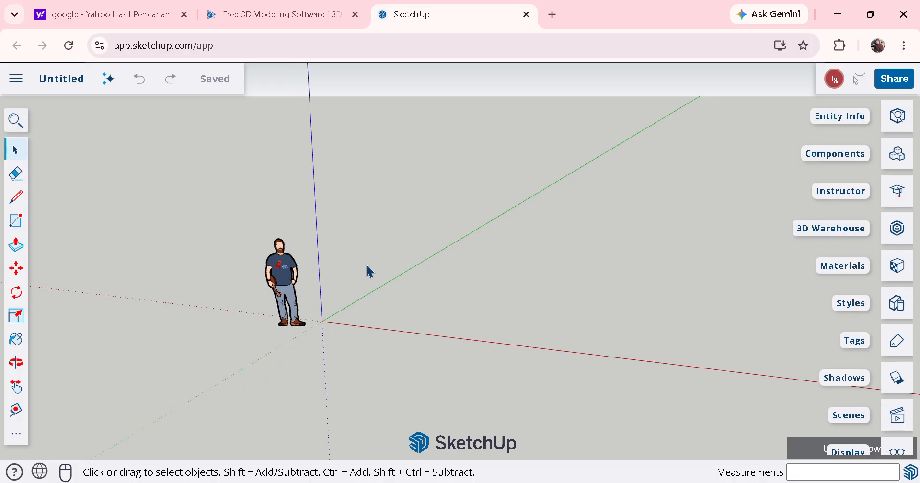
{"action": "right_click", "coordinate": [362, 343]}
{"action": "left_click", "coordinate": [514, 304]}
{"action": "left_click", "coordinate": [19, 197]}
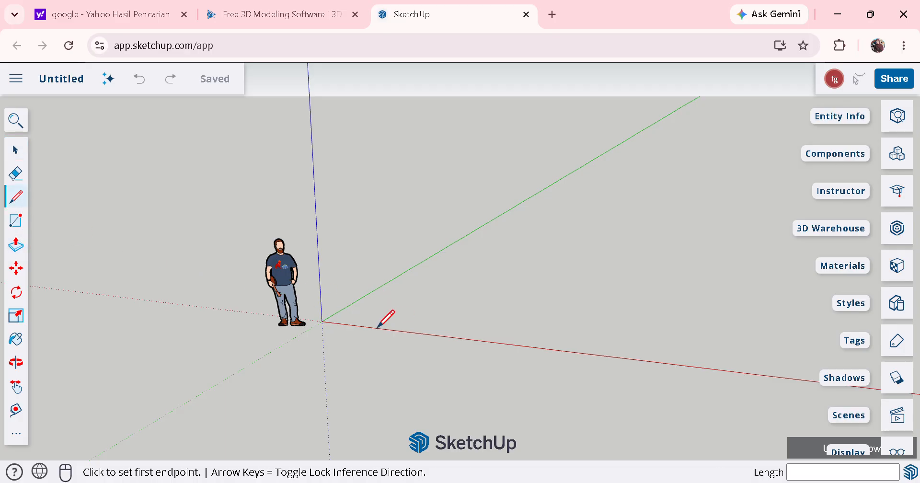
{"action": "left_click", "coordinate": [385, 305]}
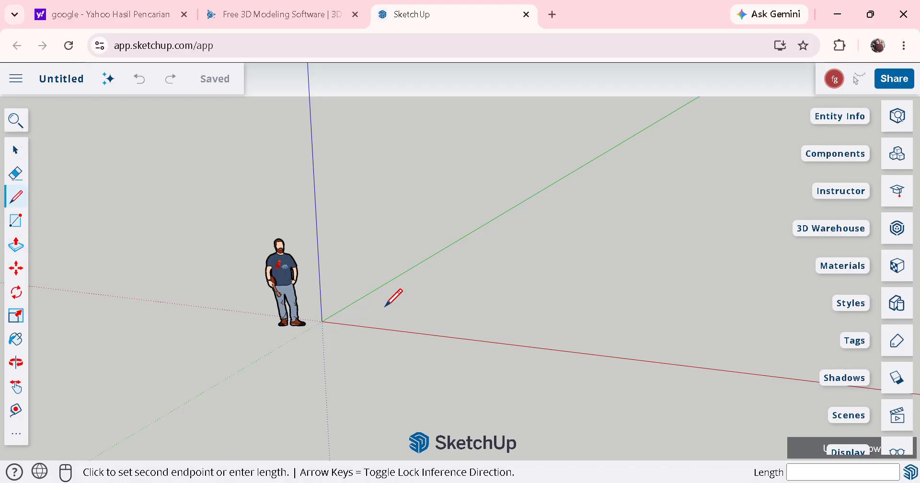
{"action": "left_click", "coordinate": [322, 341]}
{"action": "key", "text": "Escape"}
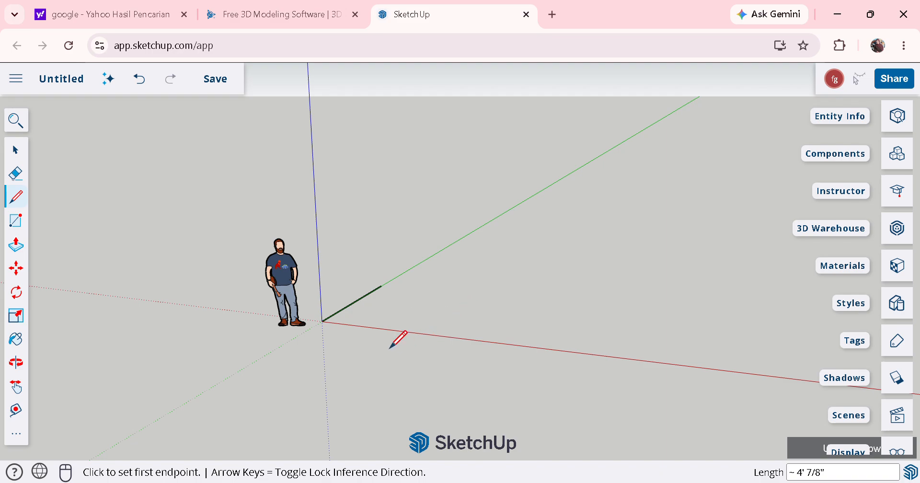
- Draw a long line from the green-axis line's far end, running parallel to the red axis
{"action": "left_click", "coordinate": [383, 305]}
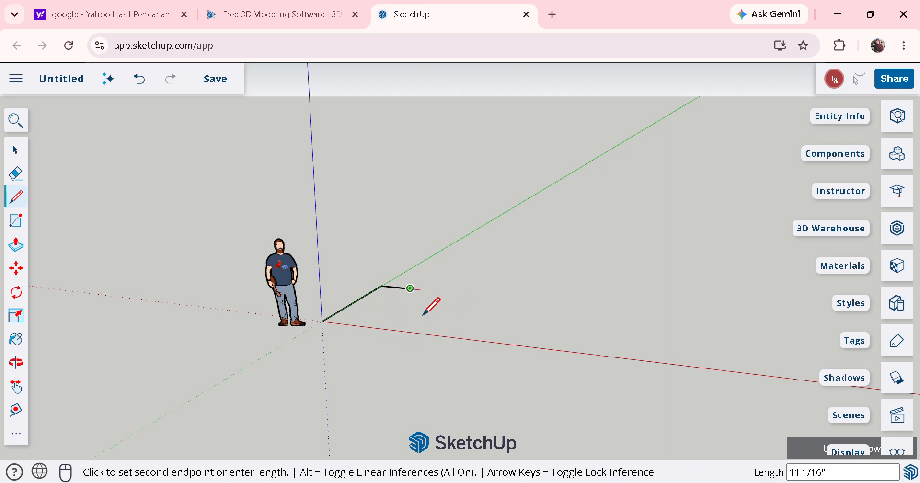
{"action": "left_click", "coordinate": [523, 330]}
{"action": "key", "text": "Escape"}
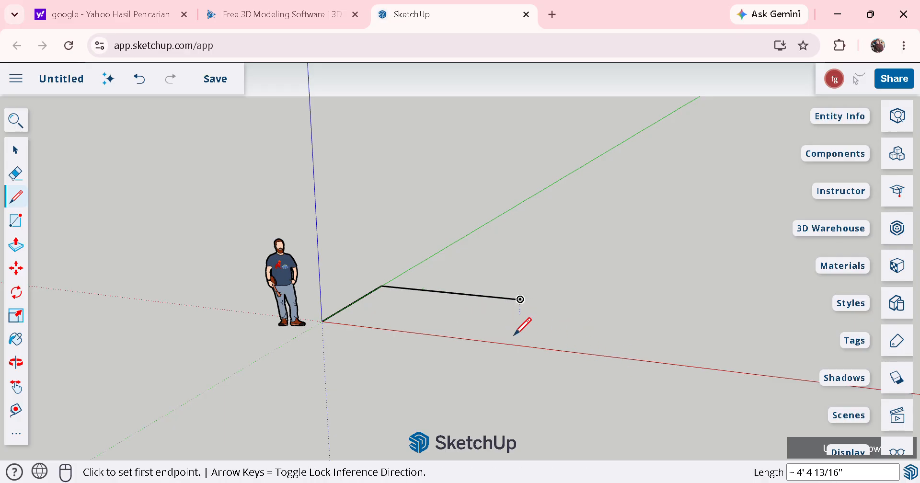
- Try to close a narrow strip from the long line's far end back to the green axis, with a short cross line
{"action": "left_click", "coordinate": [526, 311]}
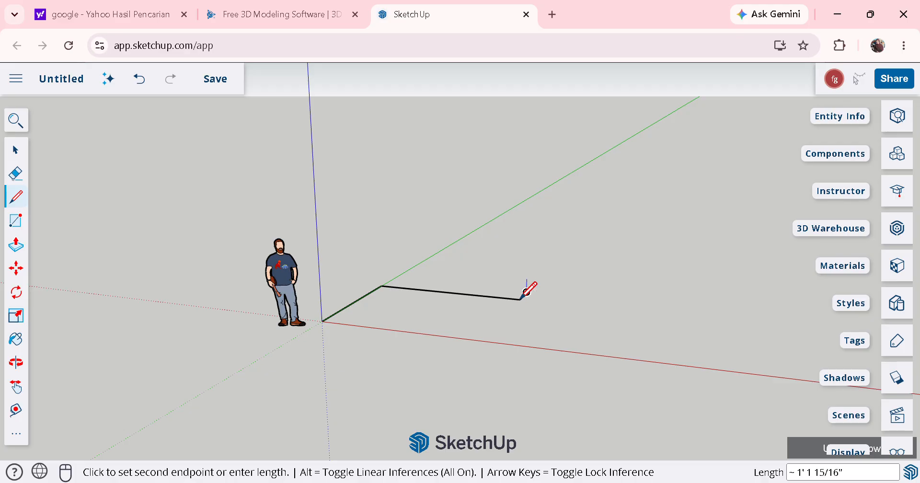
{"action": "left_click", "coordinate": [526, 279]}
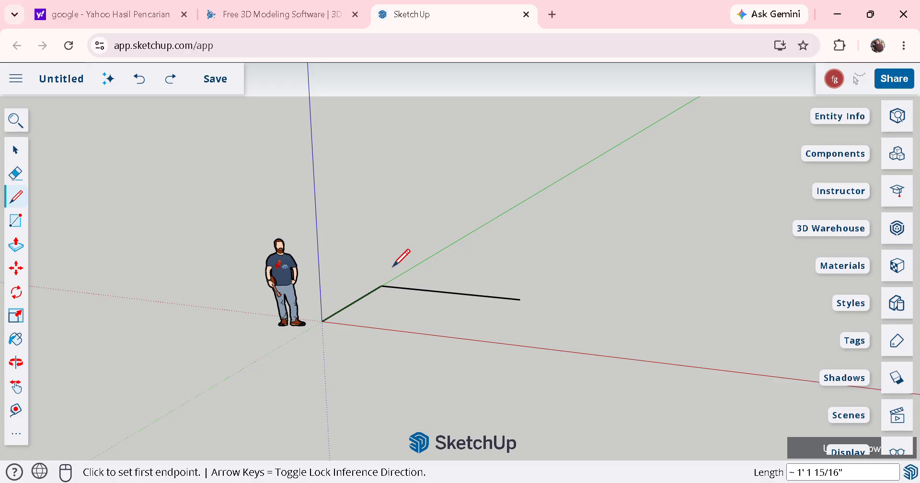
{"action": "left_click", "coordinate": [521, 301]}
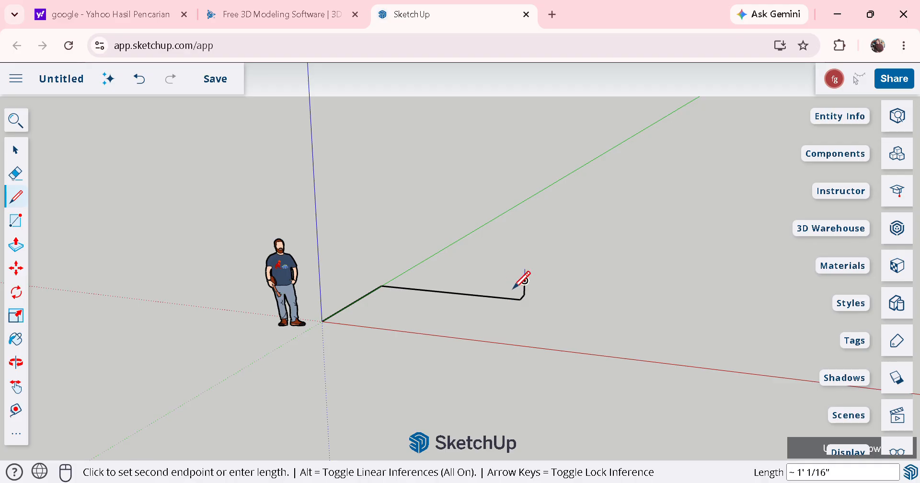
{"action": "left_click", "coordinate": [524, 281]}
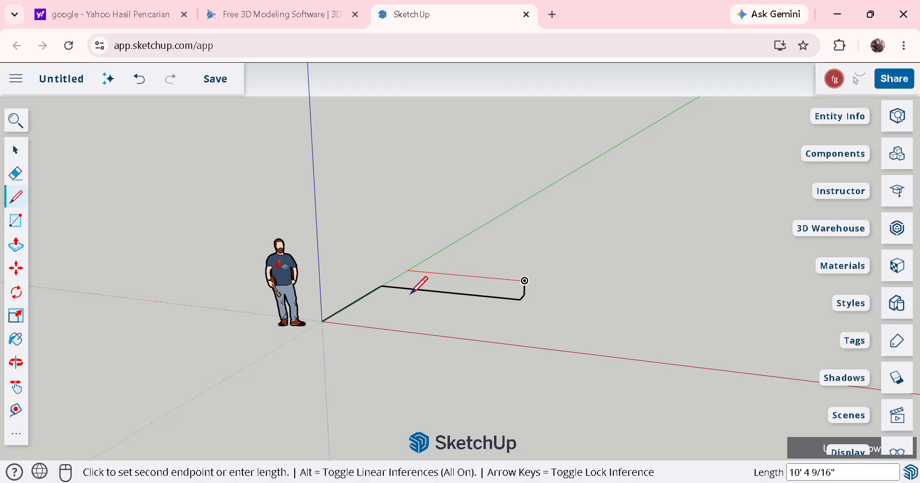
{"action": "left_click", "coordinate": [406, 269]}
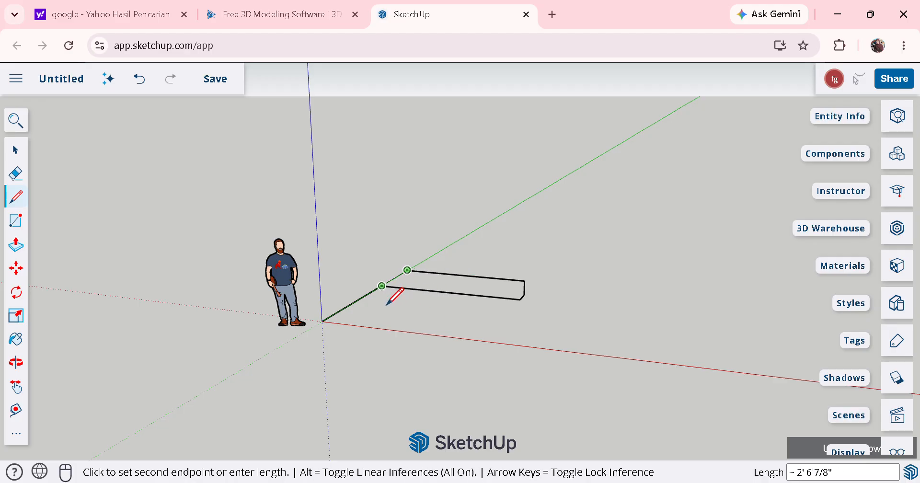
{"action": "left_click", "coordinate": [381, 285]}
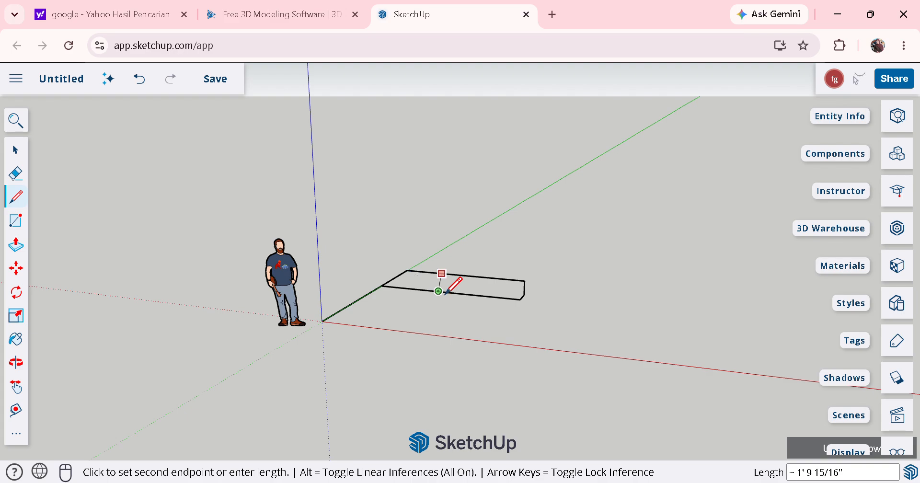
{"action": "left_click", "coordinate": [438, 291]}
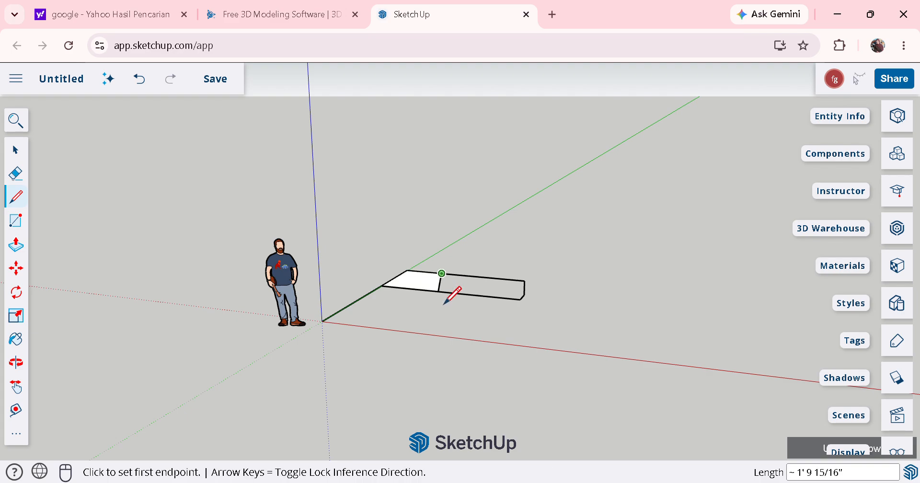
- Undo the strip's added edges and cross line, and draw a short vertical edge up from the long line's far end
{"action": "left_click", "coordinate": [140, 78]}
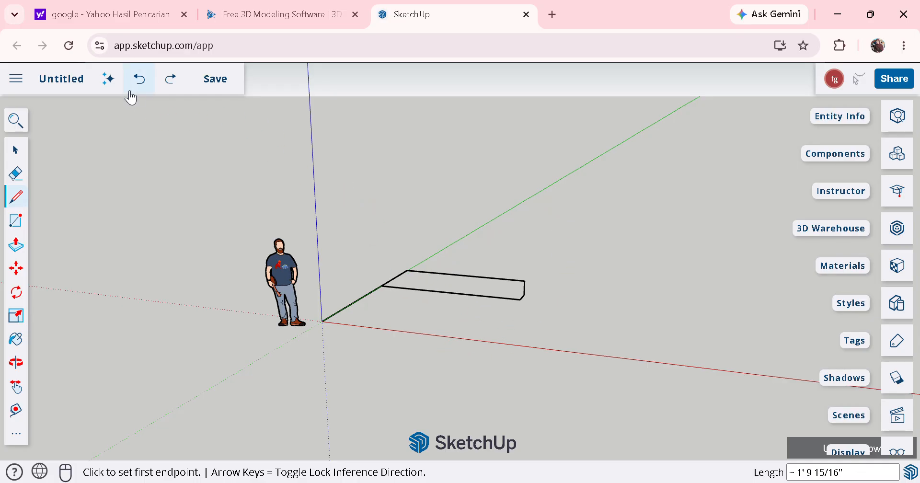
{"action": "left_click", "coordinate": [140, 80]}
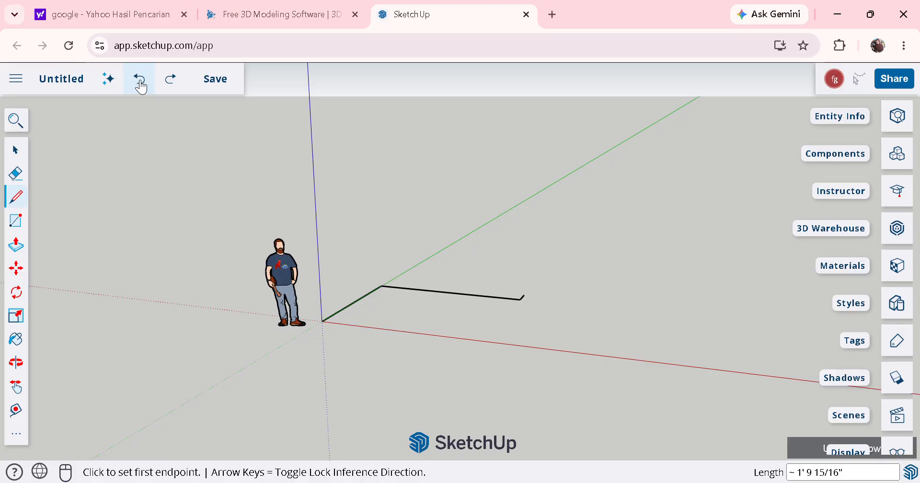
{"action": "left_click", "coordinate": [523, 320]}
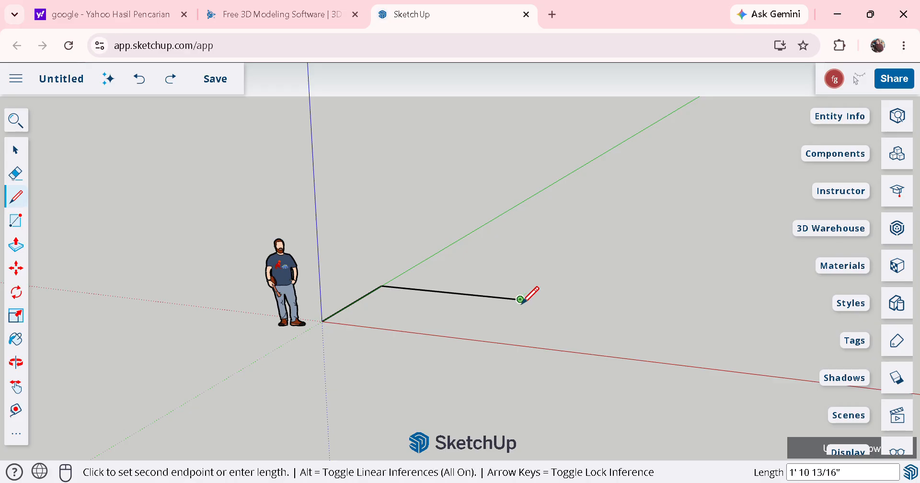
{"action": "left_click", "coordinate": [520, 280]}
{"action": "left_click", "coordinate": [520, 279]}
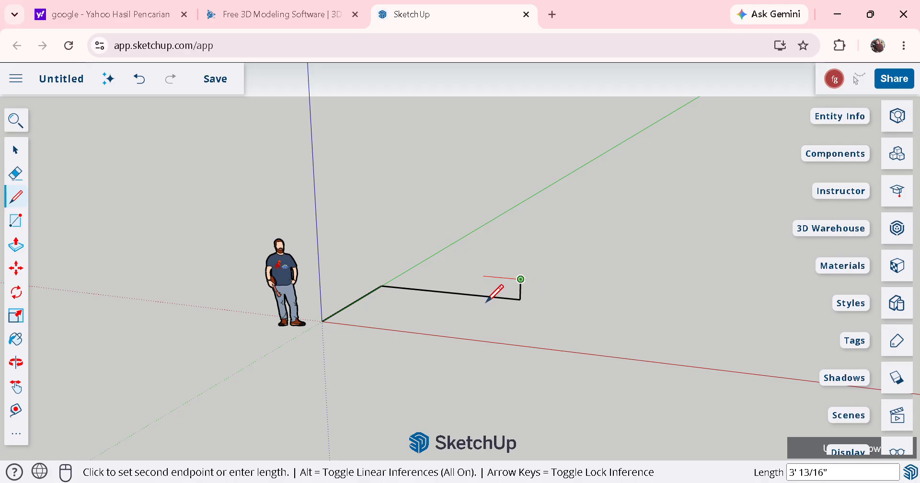
- Draw upright rectangles on the long edge: about 5 5/16" by 1' 8 1/4" at its start, 4' 7 1/8" by 1' 8 1/4" near mid-length
{"action": "left_click", "coordinate": [17, 363]}
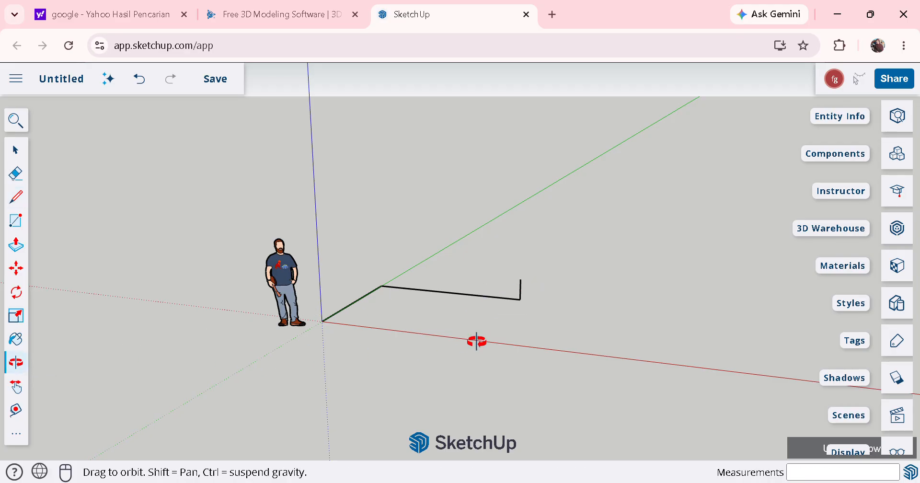
{"action": "left_click_drag", "start_coordinate": [488, 338], "coordinate": [602, 367]}
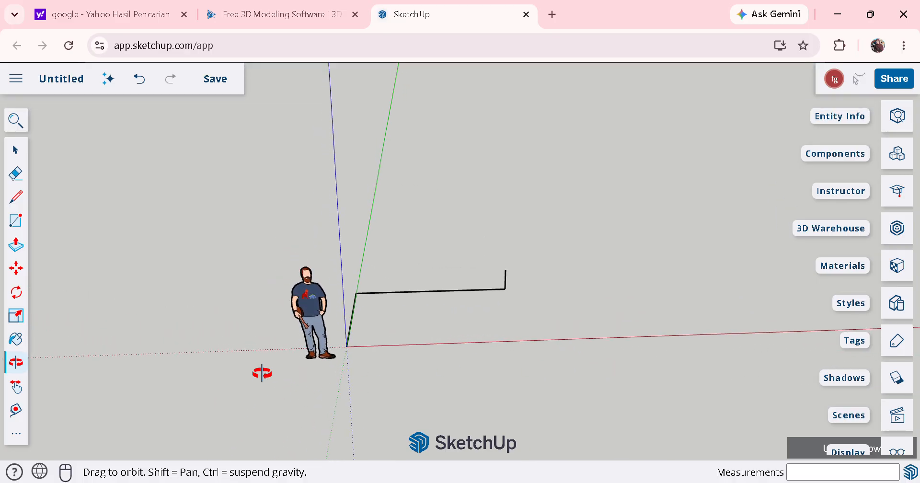
{"action": "left_click", "coordinate": [20, 223]}
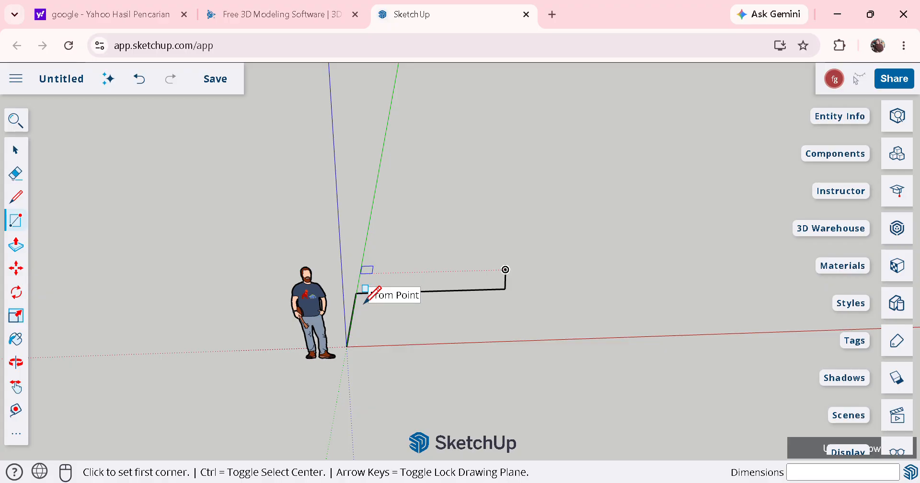
{"action": "left_click", "coordinate": [359, 293]}
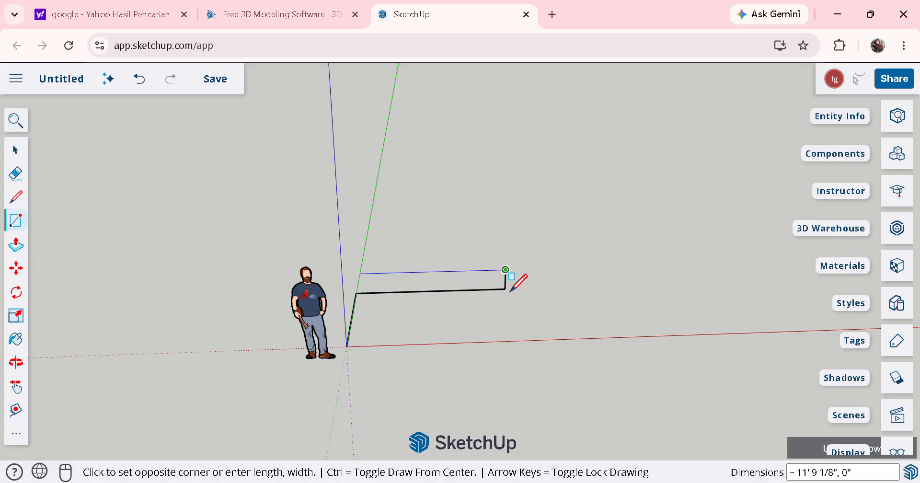
{"action": "left_click", "coordinate": [360, 301]}
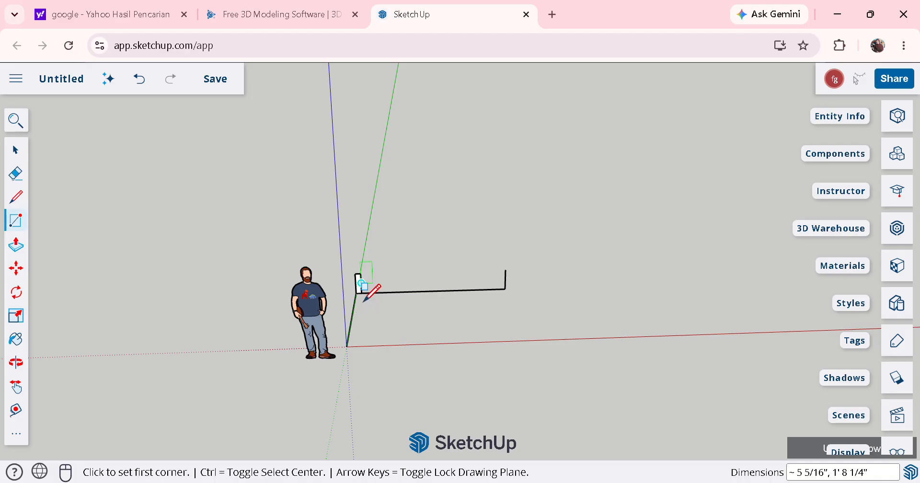
{"action": "left_click", "coordinate": [395, 299]}
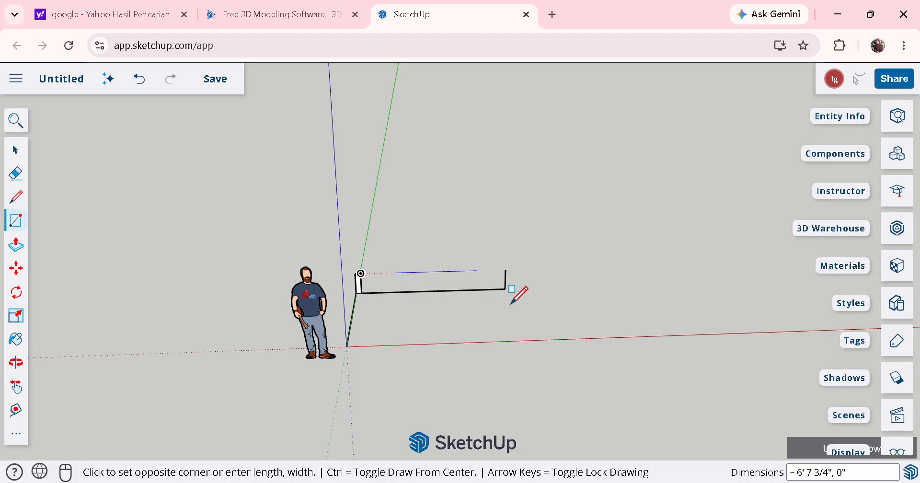
{"action": "left_click", "coordinate": [451, 303]}
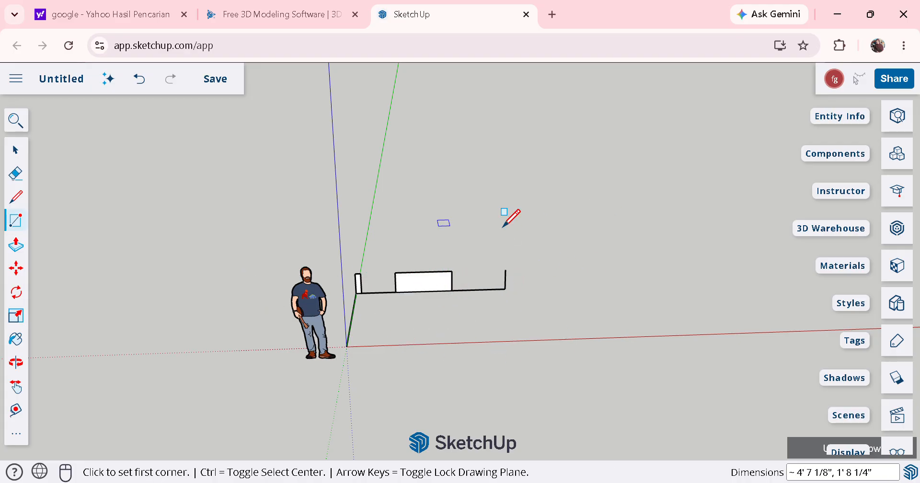
- Undo both upright rectangles, the vertical end edge and the last segment of the long line
{"action": "scroll", "coordinate": [525, 304], "scroll_direction": "up", "scroll_amount": 2}
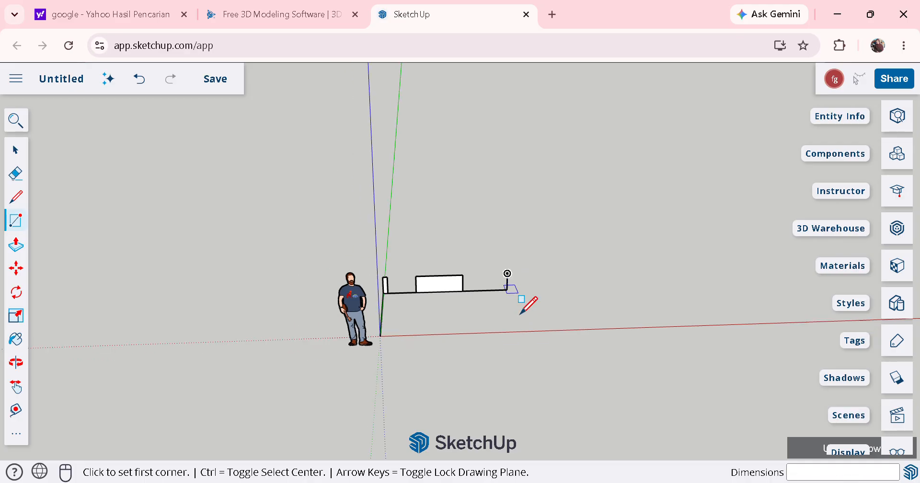
{"action": "right_click", "coordinate": [514, 383]}
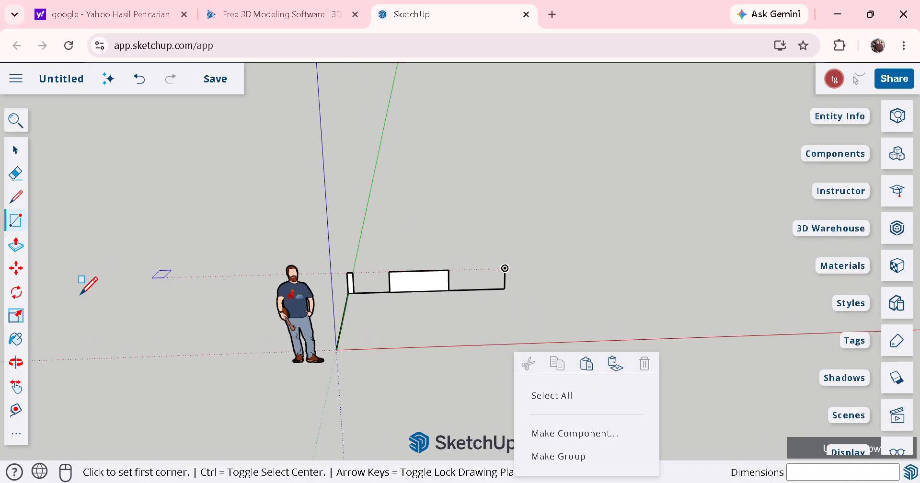
{"action": "left_click", "coordinate": [139, 79]}
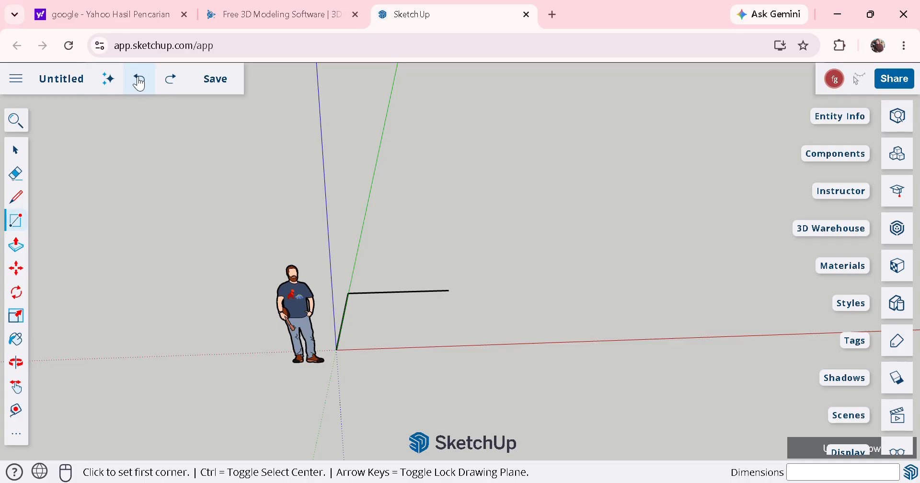